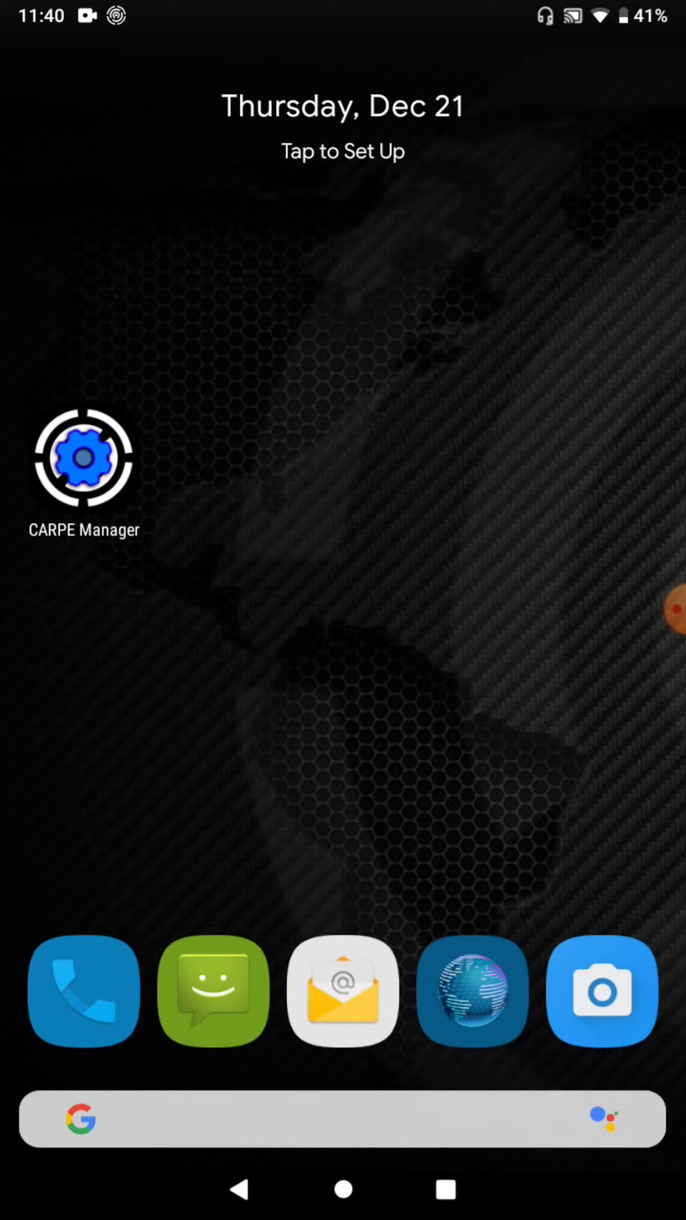
Step: Swipe to the home page with CARPE Manager and launch it from its icon
click(84, 457)
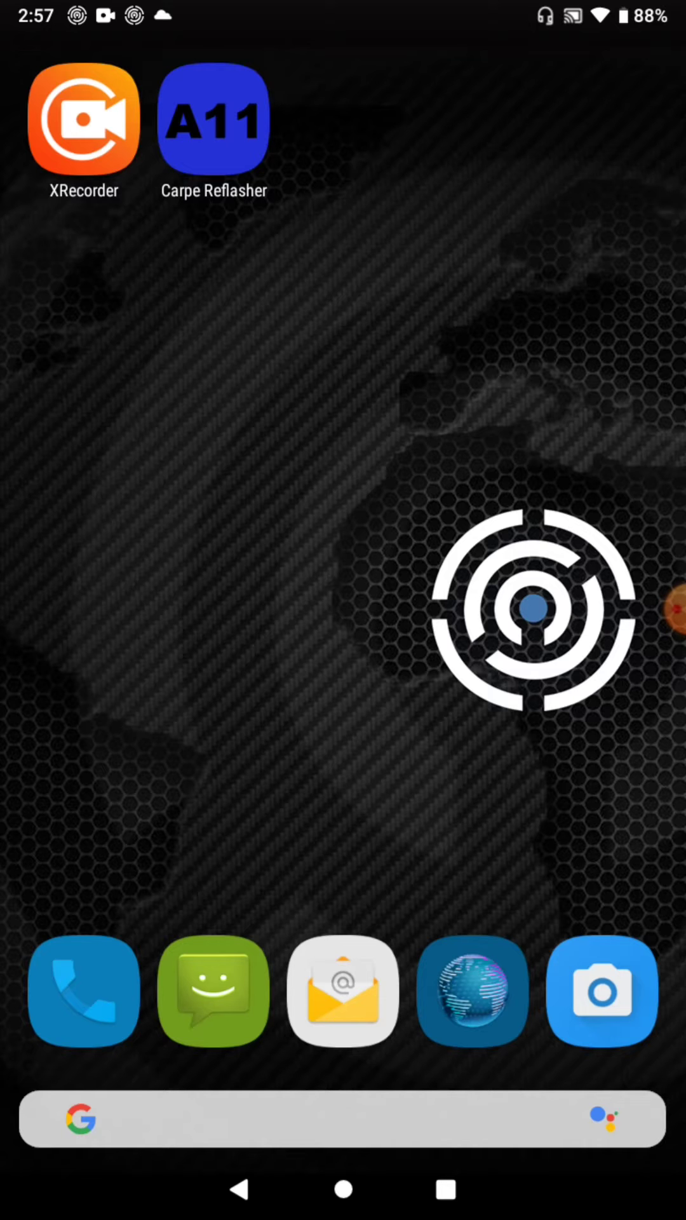
mouse_move(343, 954)
mouse_down()
mouse_move(343, 381)
mouse_move(344, 1048)
mouse_up()
drag(204, 529, 572, 529)
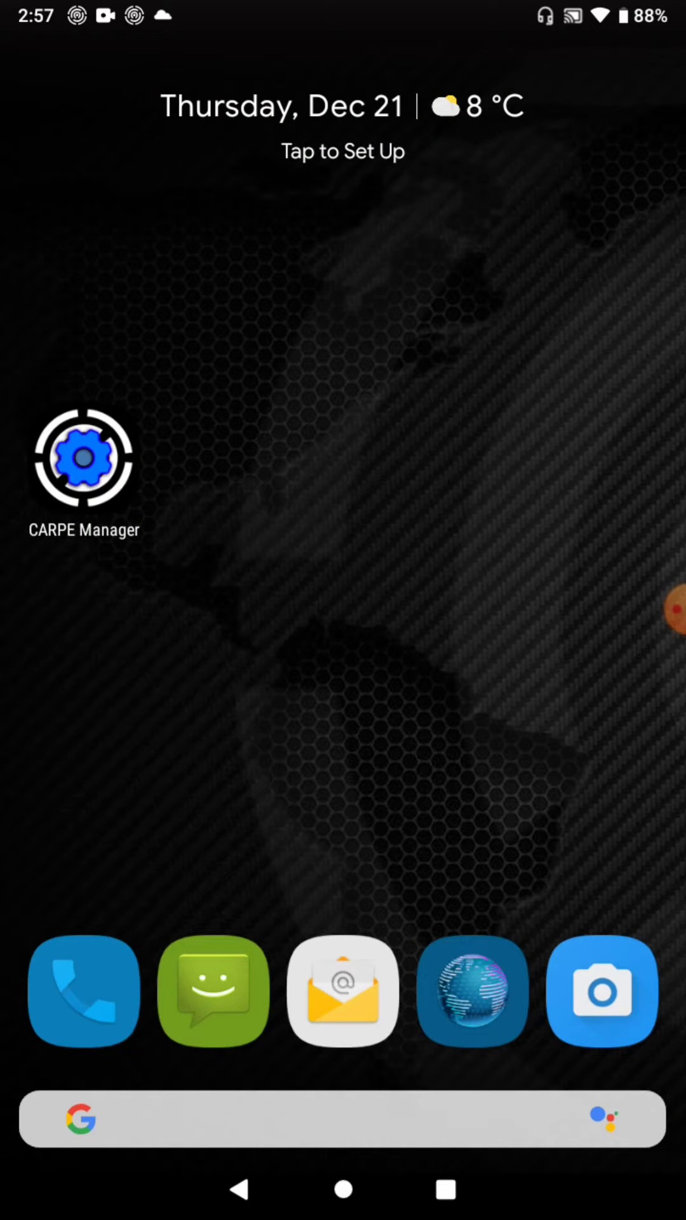
click(84, 460)
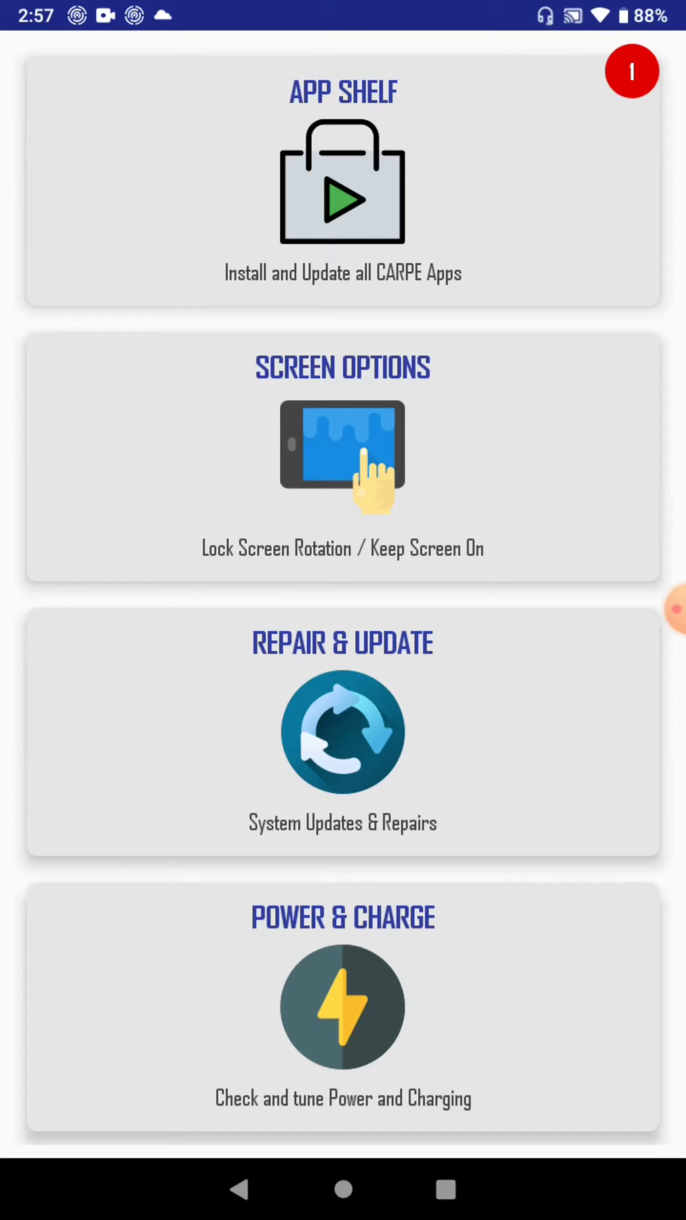
Step: In Screen Options, lock rotation to portrait and keep Screen Always On enabled
click(343, 457)
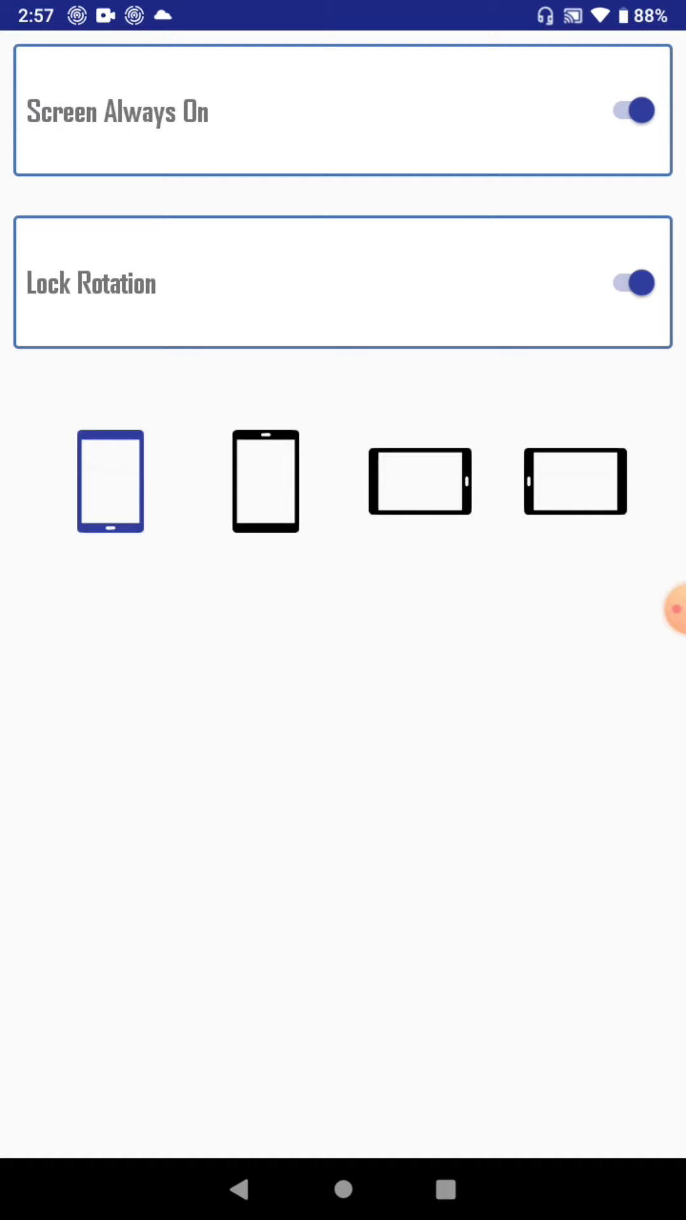
click(110, 481)
click(634, 112)
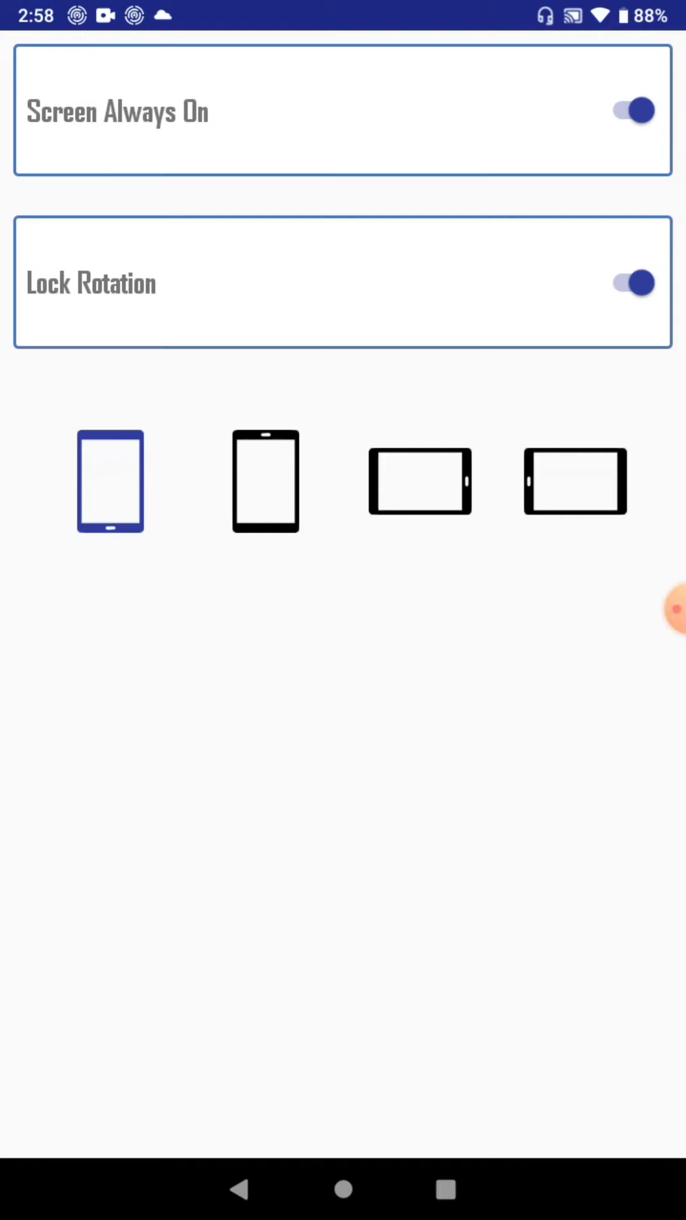
Step: Expand the notification shade fully to view CARPE Tab Monitor readings, then dismiss it
drag(343, 9, 343, 381)
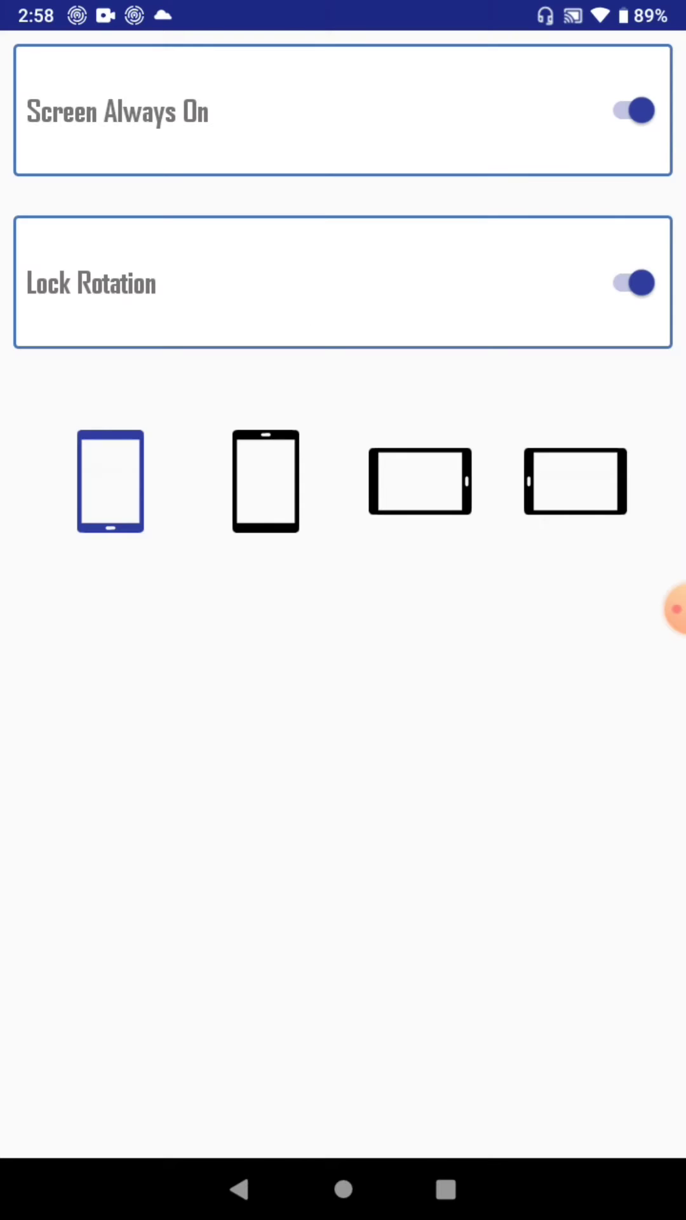
drag(343, 10, 343, 477)
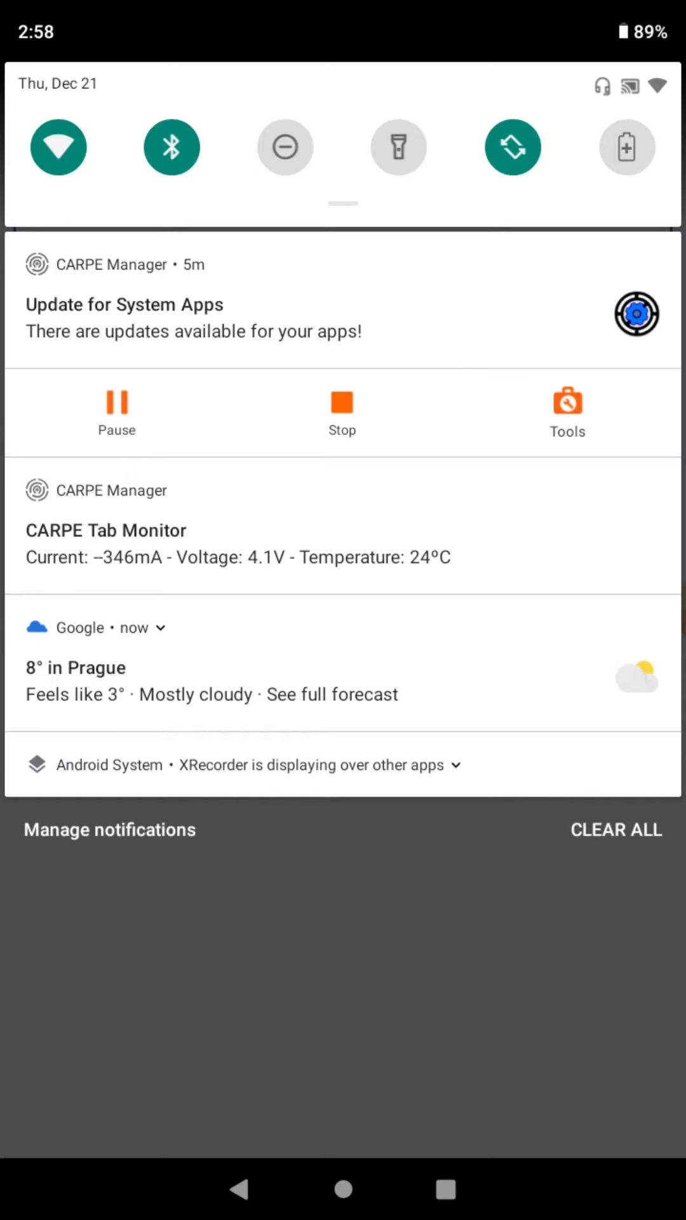
click(459, 877)
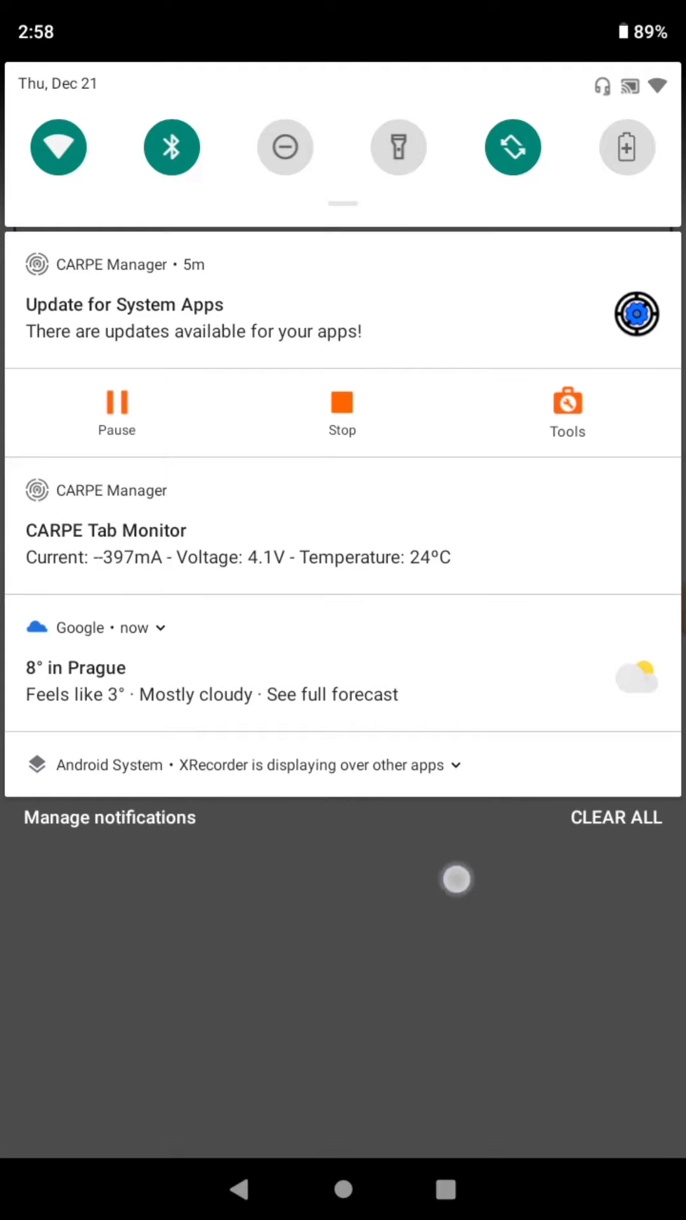
Step: Return home, open and close the app drawer, and swipe to the Carpe Reflasher page
click(344, 1190)
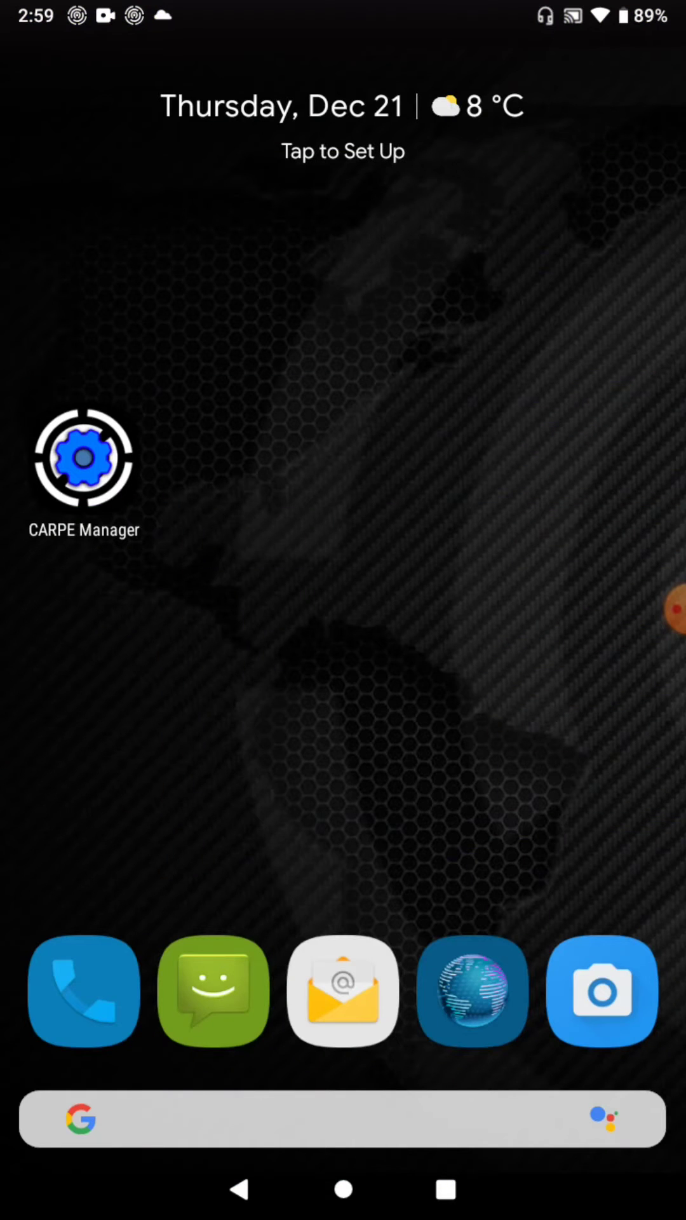
drag(427, 646, 427, 287)
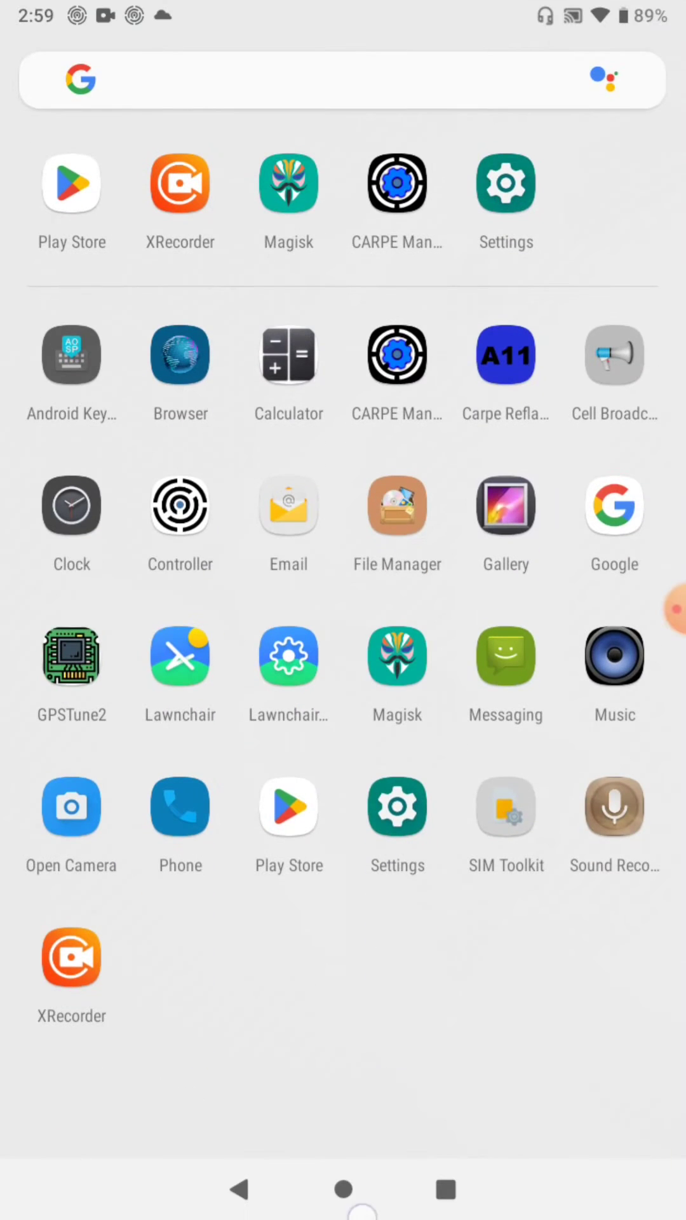
click(343, 1190)
drag(572, 553, 191, 553)
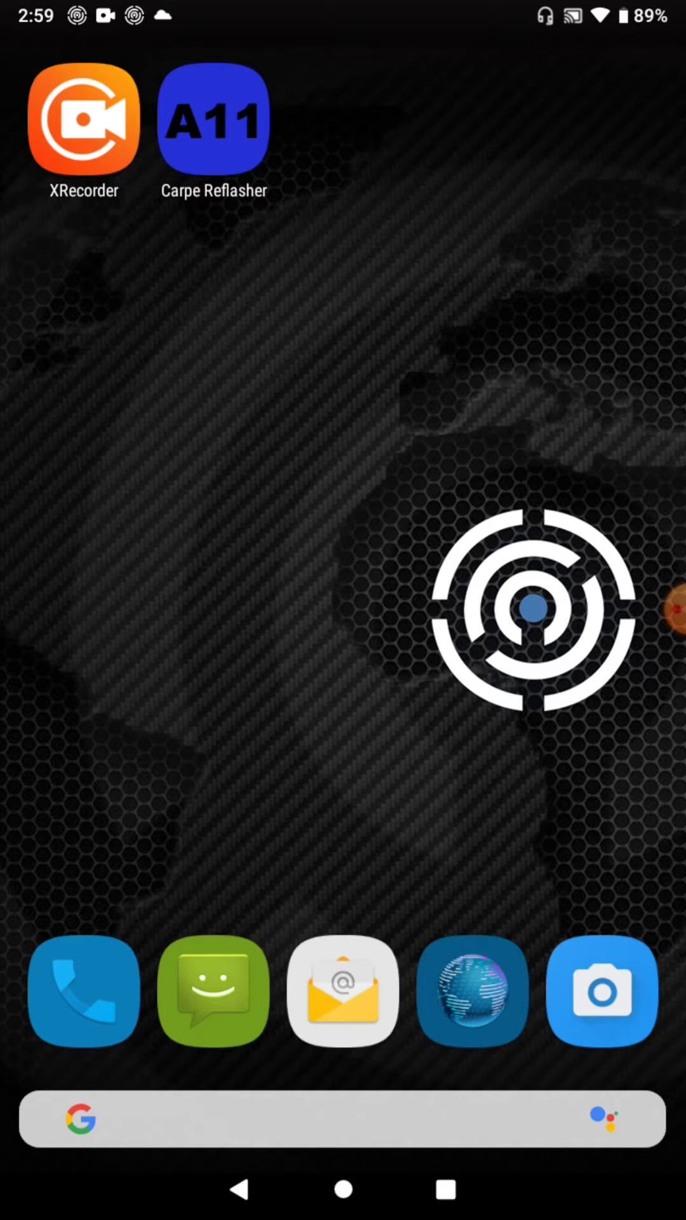
click(675, 610)
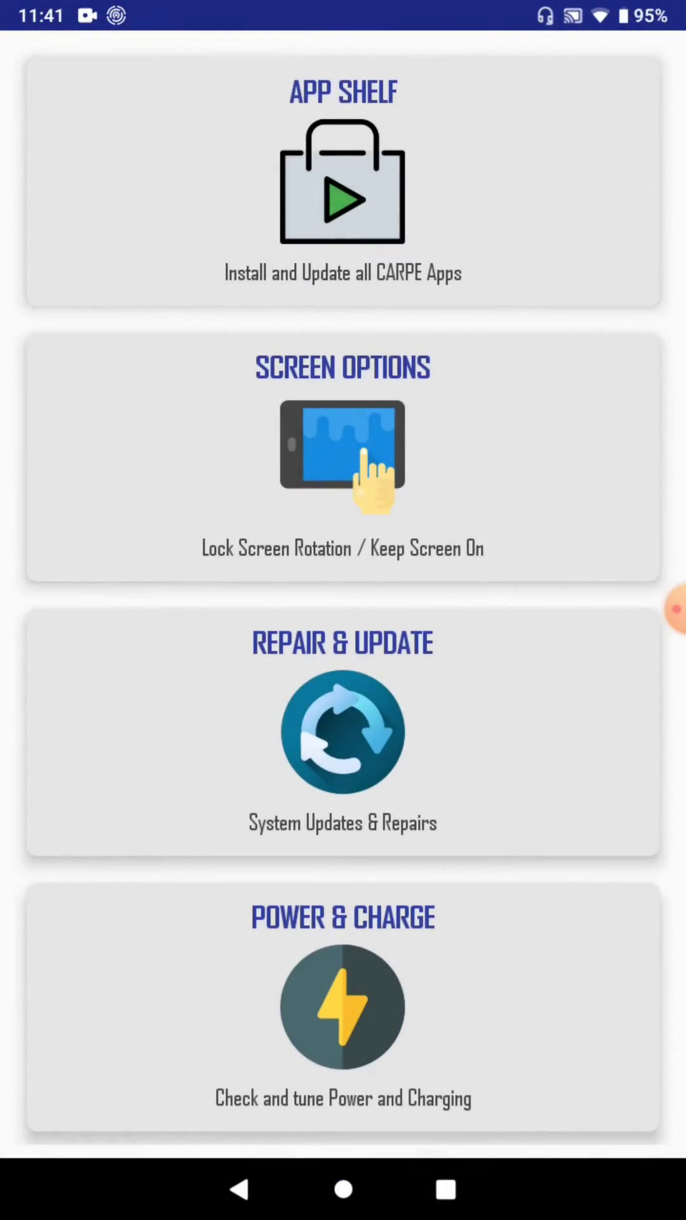
click(239, 1189)
Step: Install CARPE Reflasher from CARPE Manager's App Shelf and open it
click(84, 457)
click(443, 158)
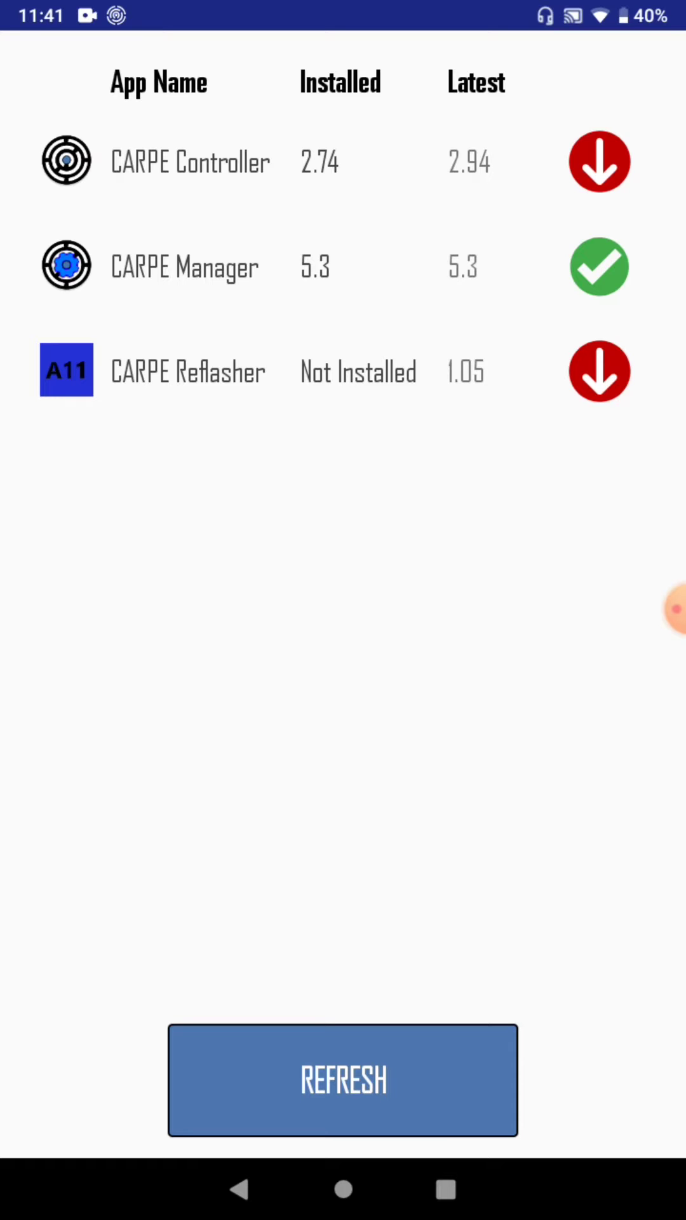
click(600, 373)
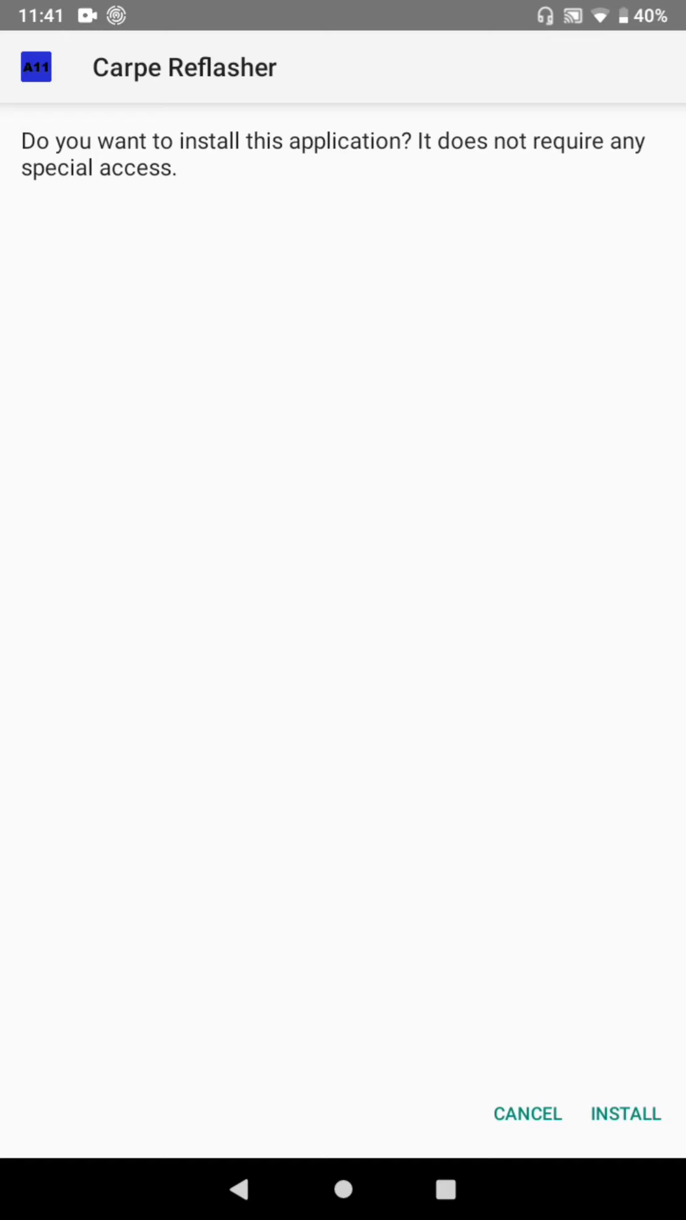
click(627, 1103)
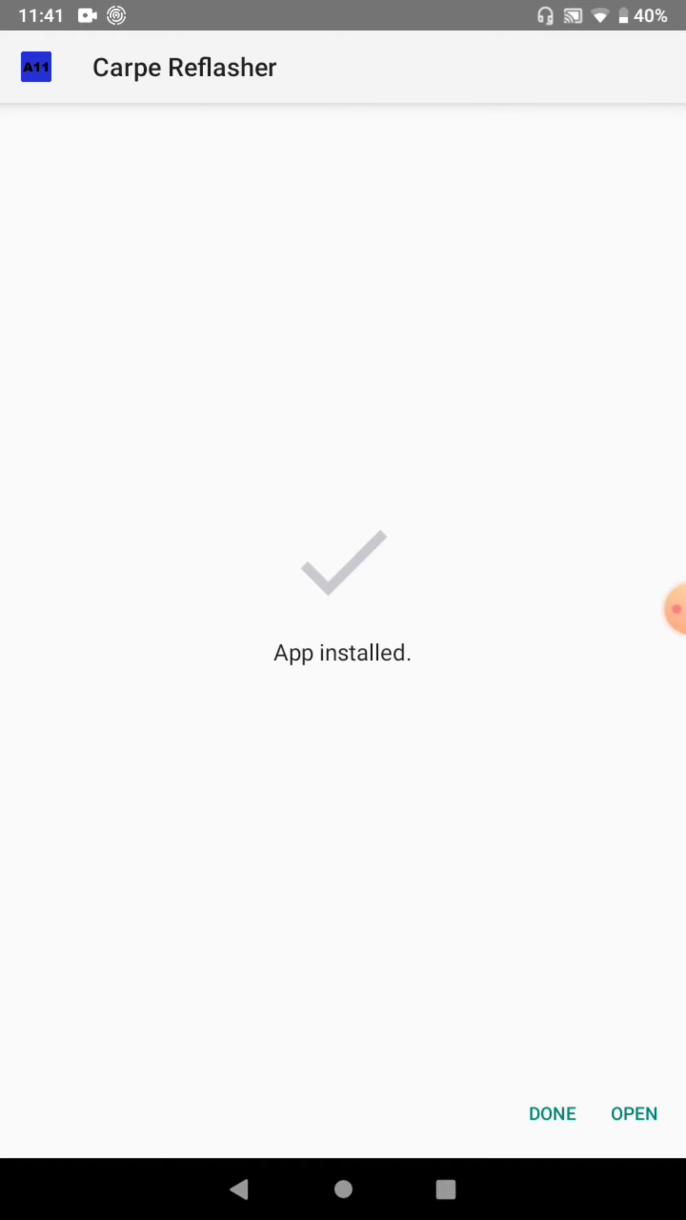
click(633, 1113)
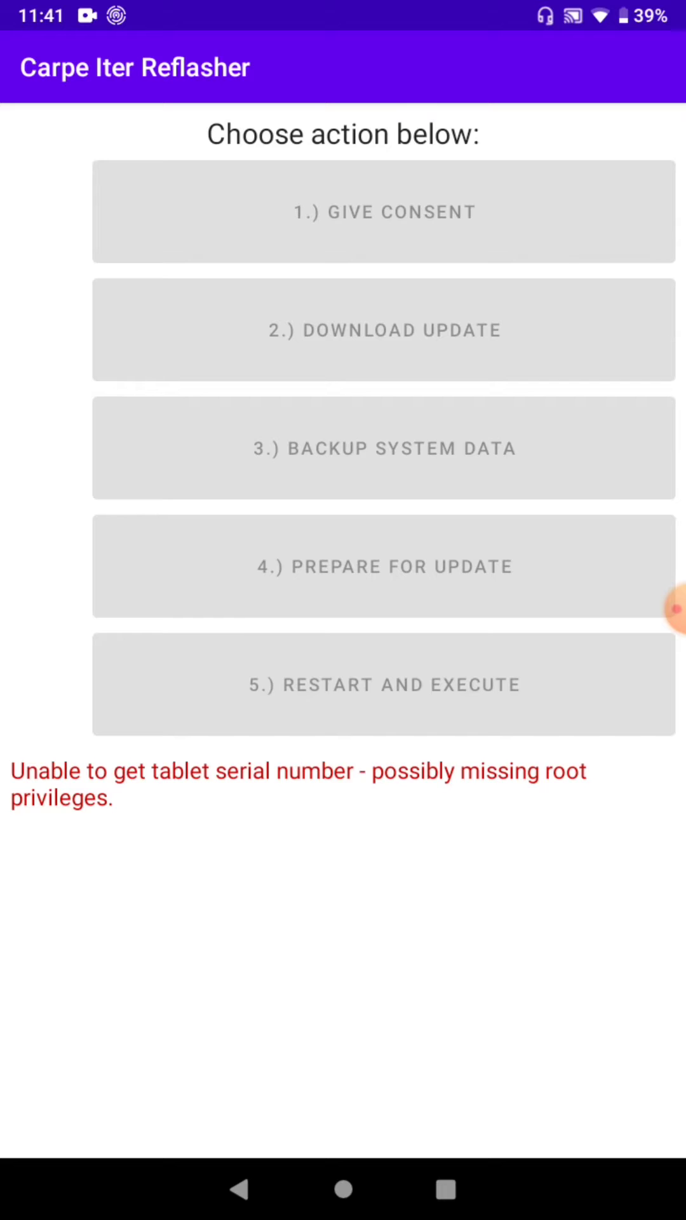
Step: Leave the reflasher's root-privileges error screen and go back to the home screen
click(343, 1188)
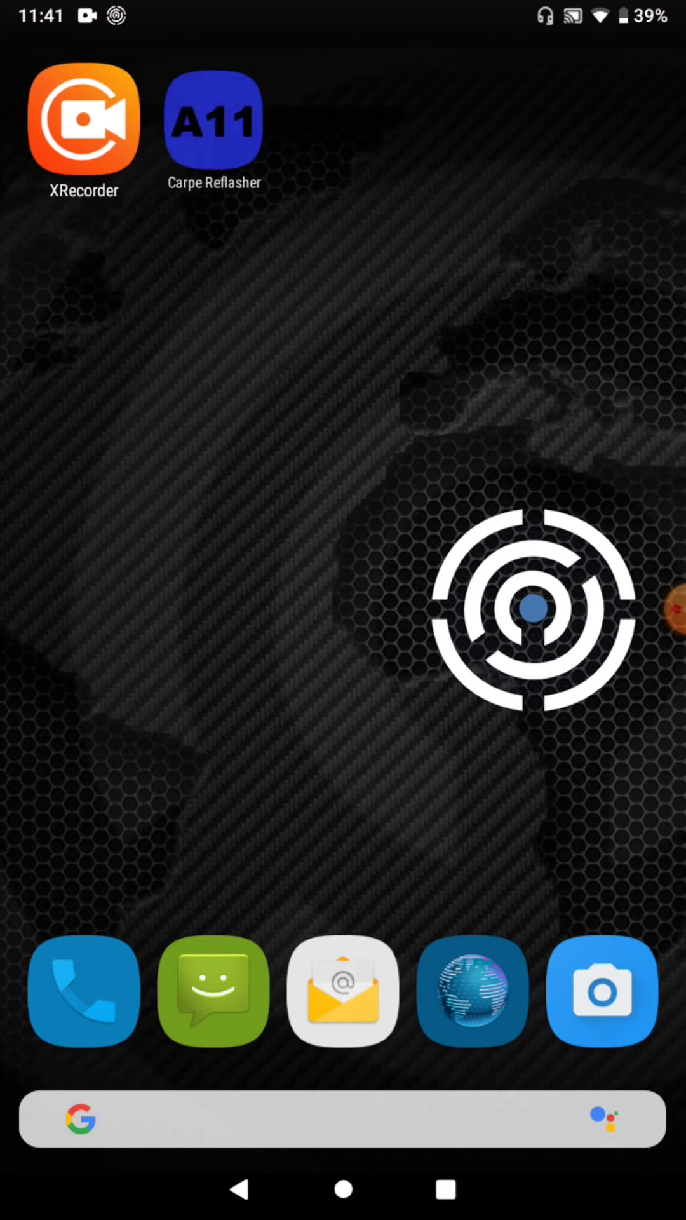
Step: Open and close the app drawer, then long-press the home screen for its options menu
drag(488, 786, 487, 382)
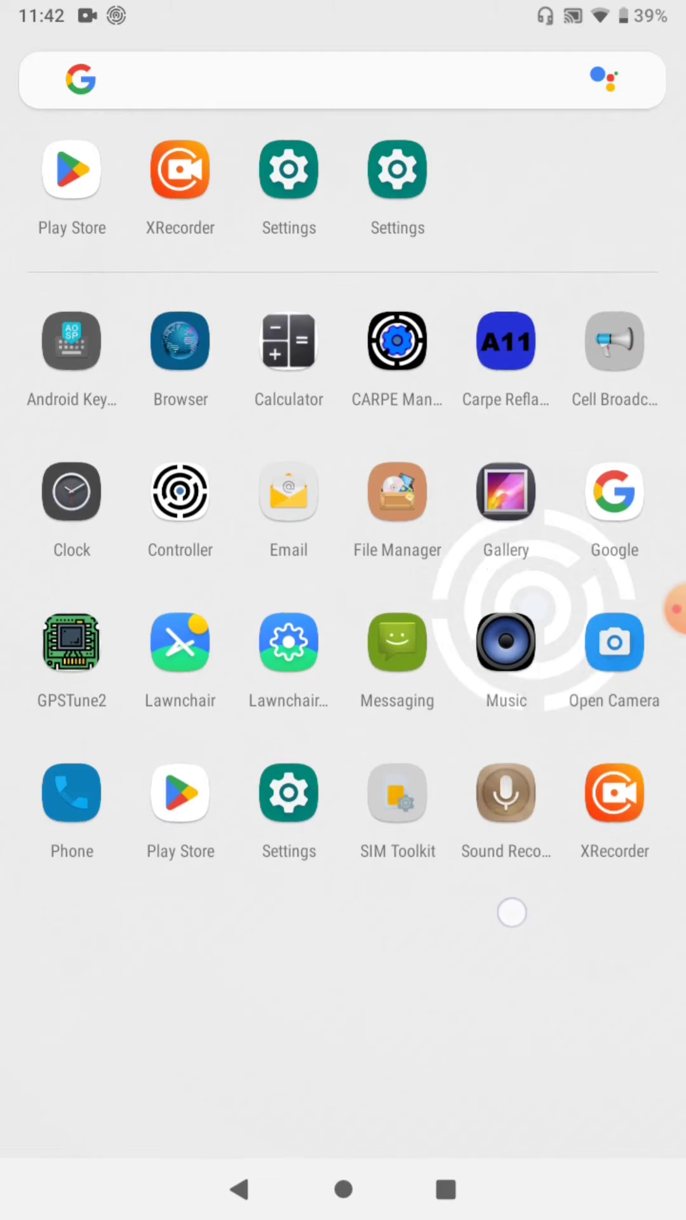
drag(511, 911, 548, 725)
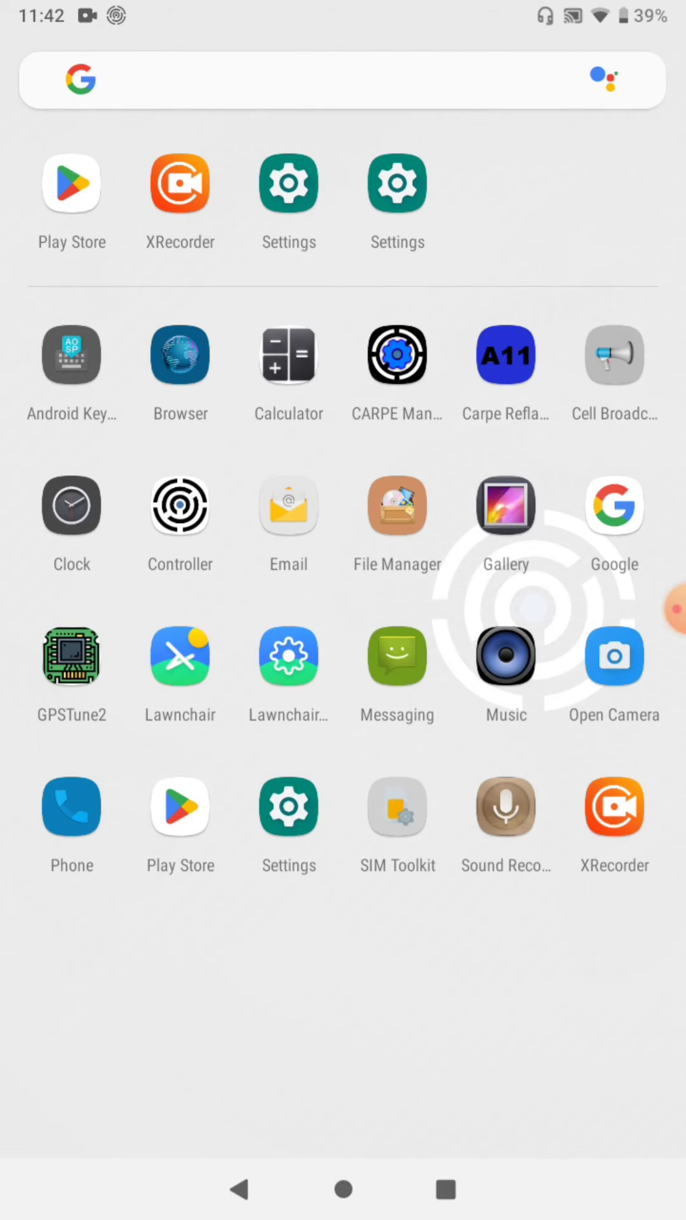
click(343, 1188)
click(337, 541)
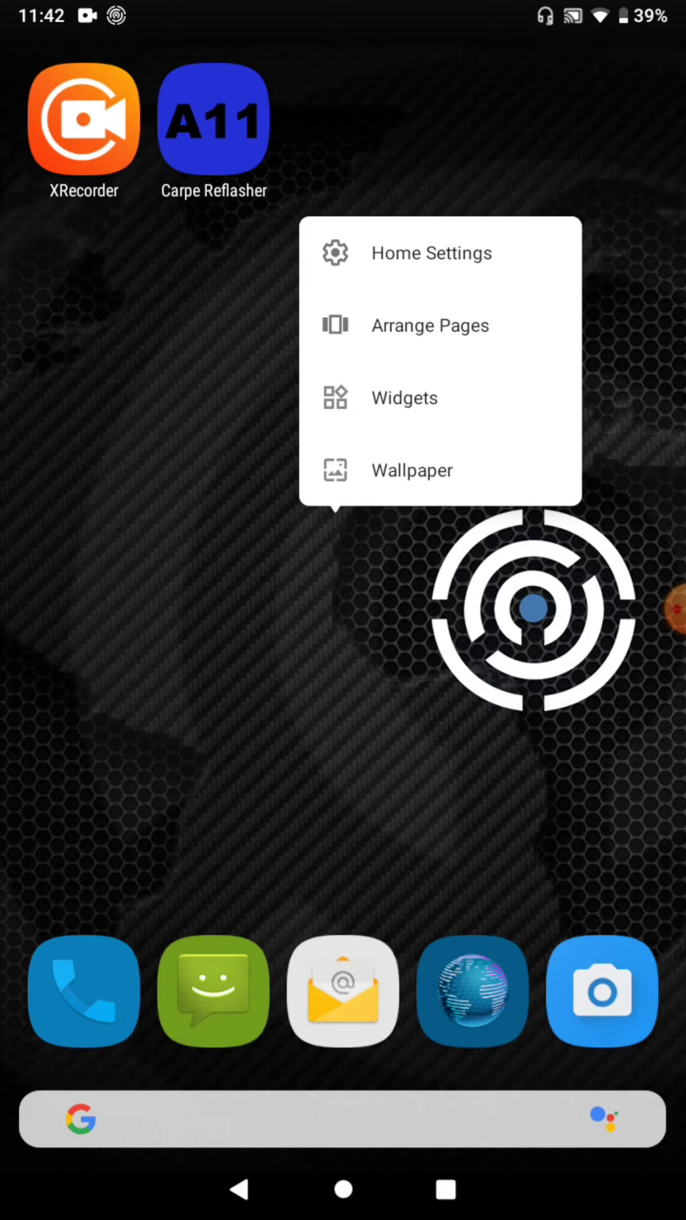
Step: Look through the launcher's app drawer settings, then return to the home screen
click(353, 694)
click(350, 562)
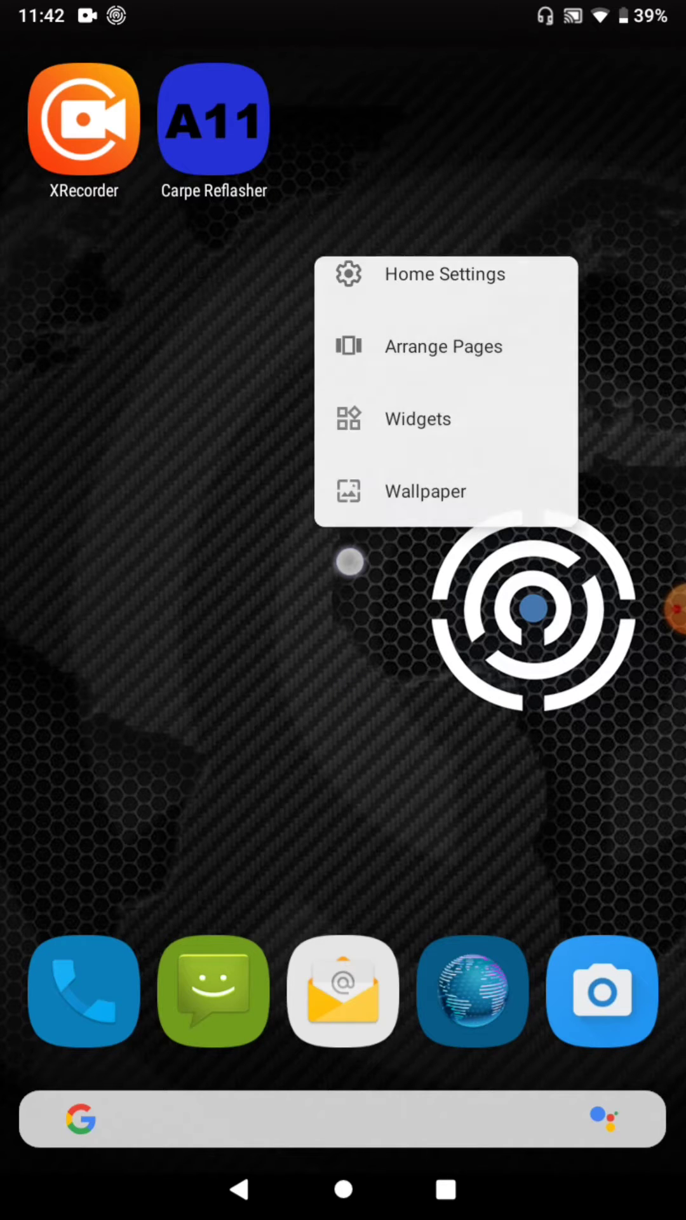
click(446, 273)
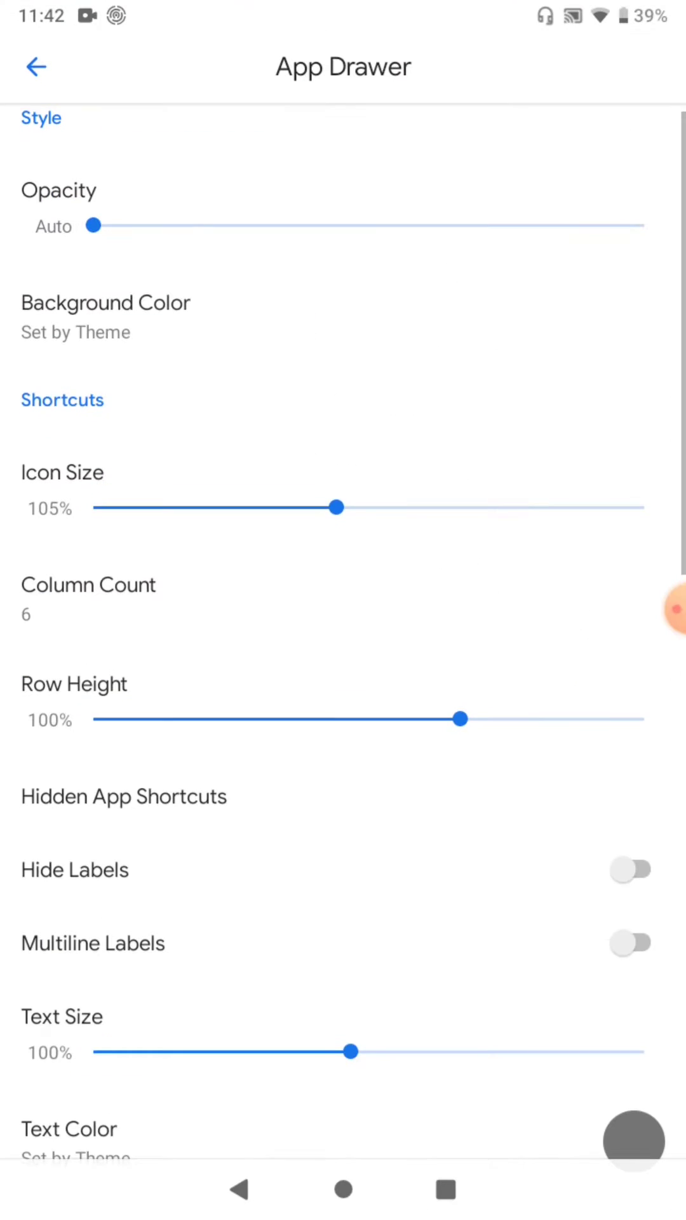
click(35, 67)
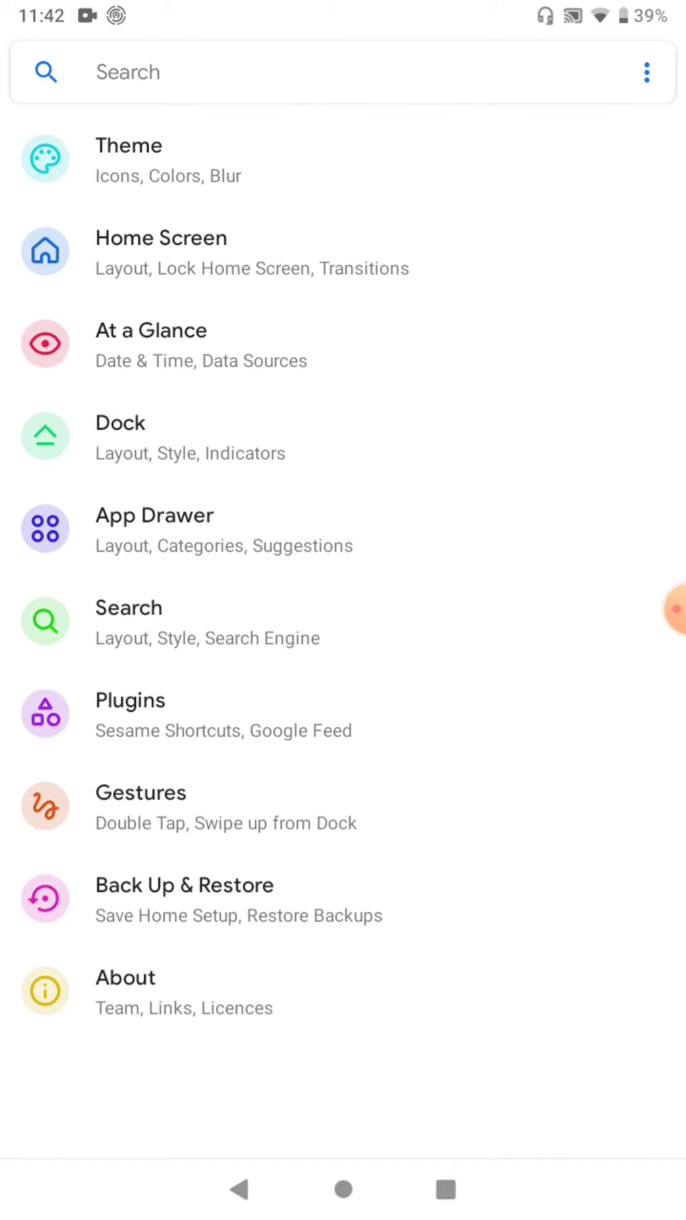
click(343, 1188)
Step: Uncheck Magisk in Lawnchair's Hidden App Shortcuts list
click(392, 479)
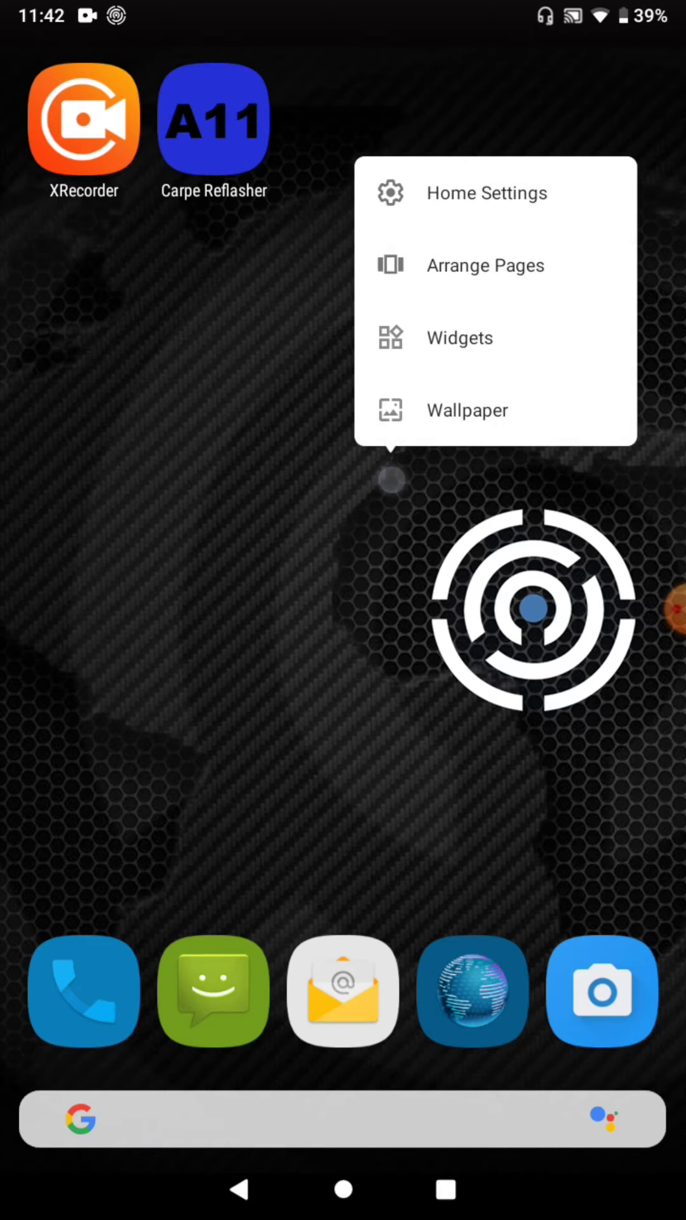
click(487, 193)
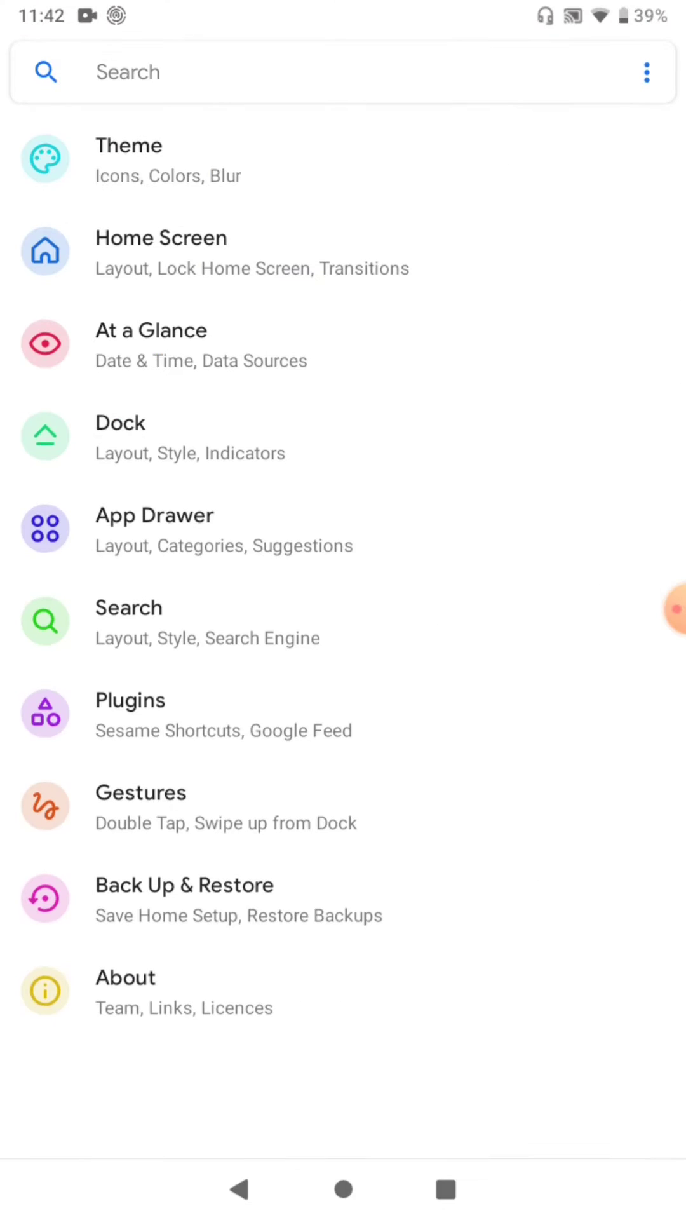
click(332, 530)
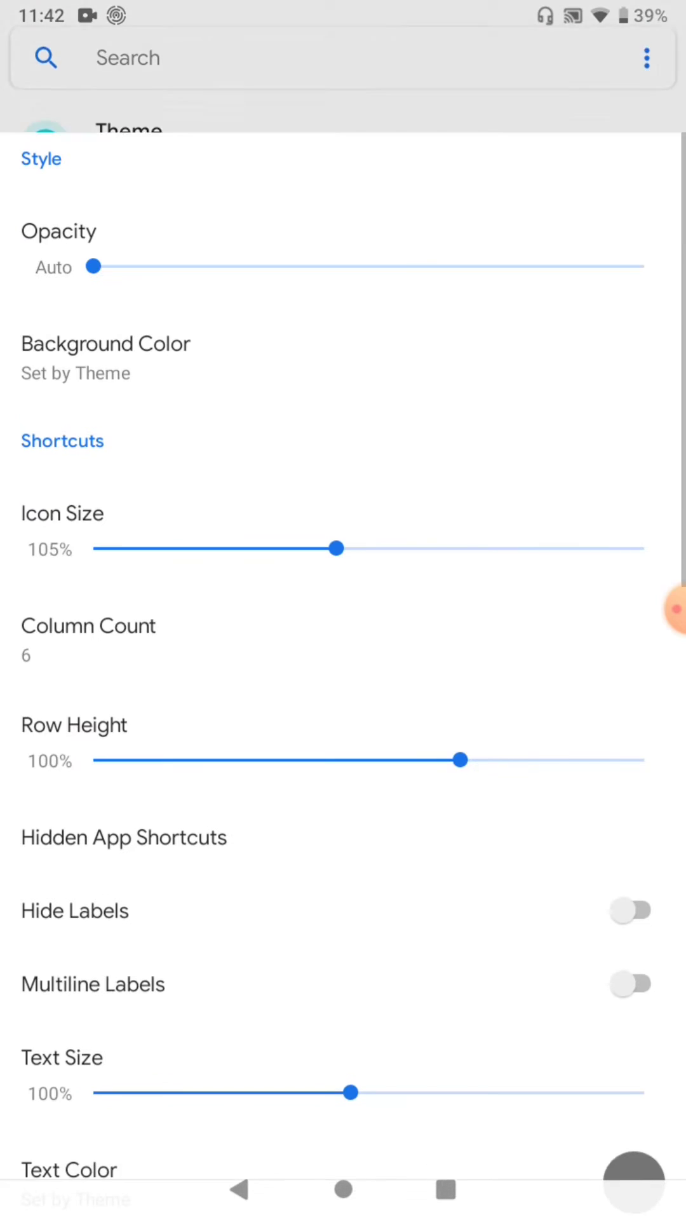
click(159, 817)
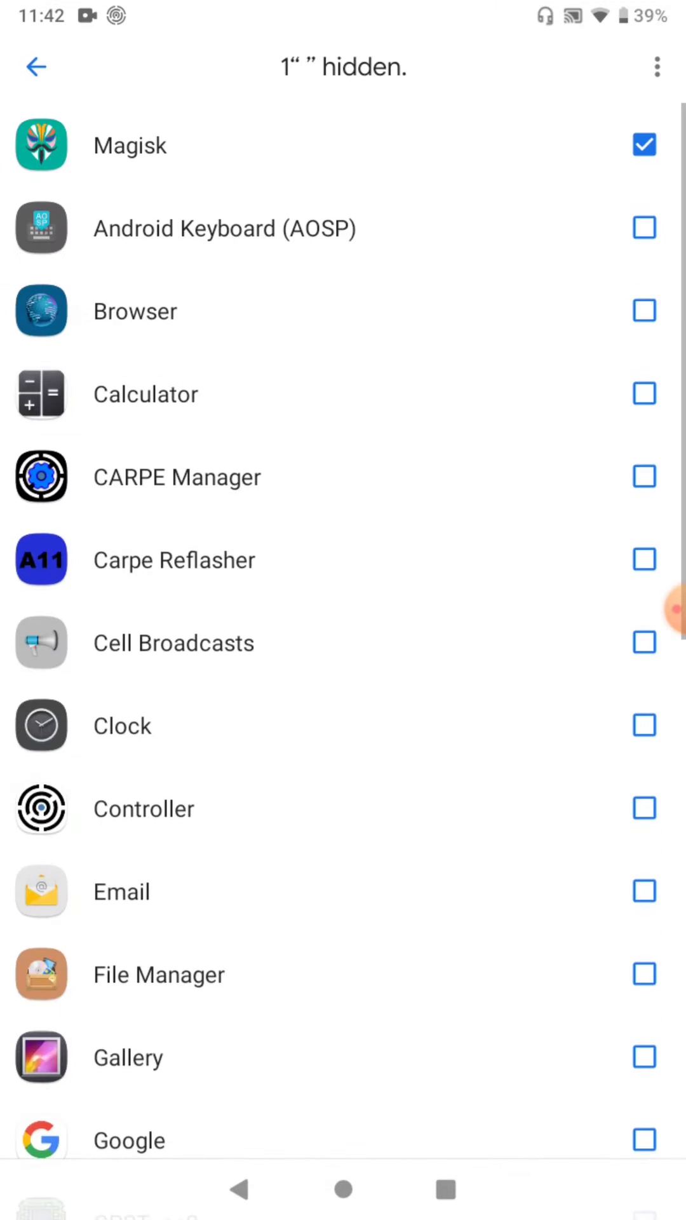
drag(411, 972, 415, 972)
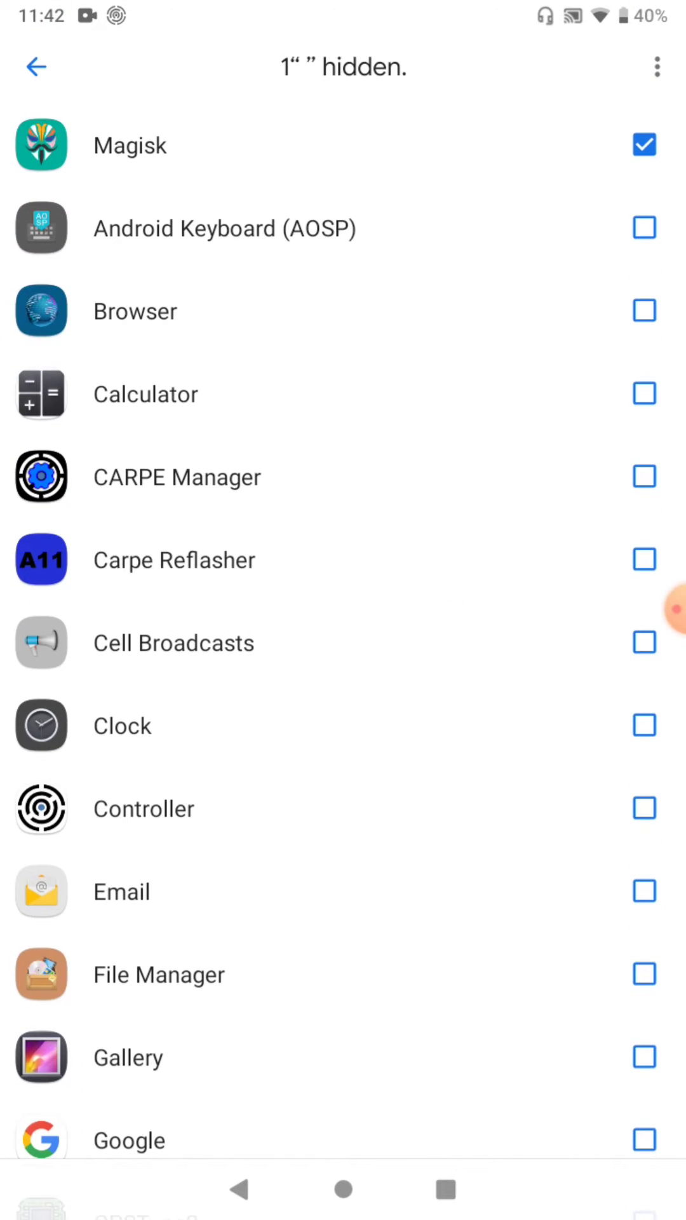
click(343, 145)
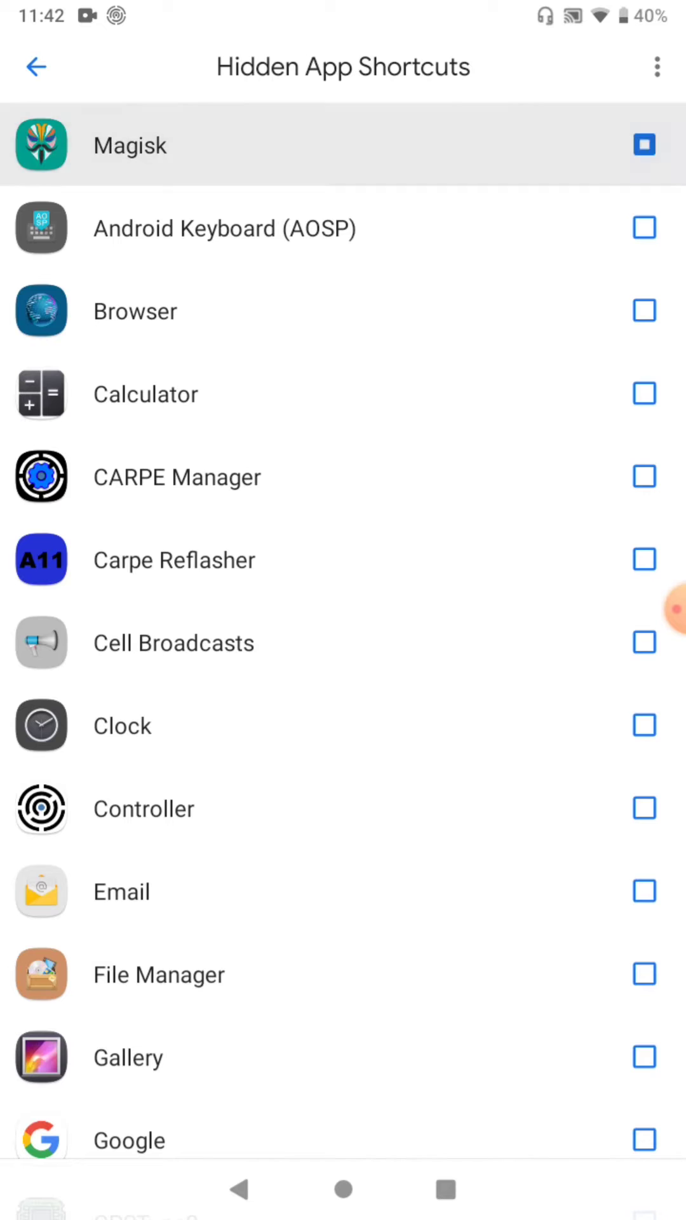
Step: Launch Magisk from the full app drawer
click(343, 1188)
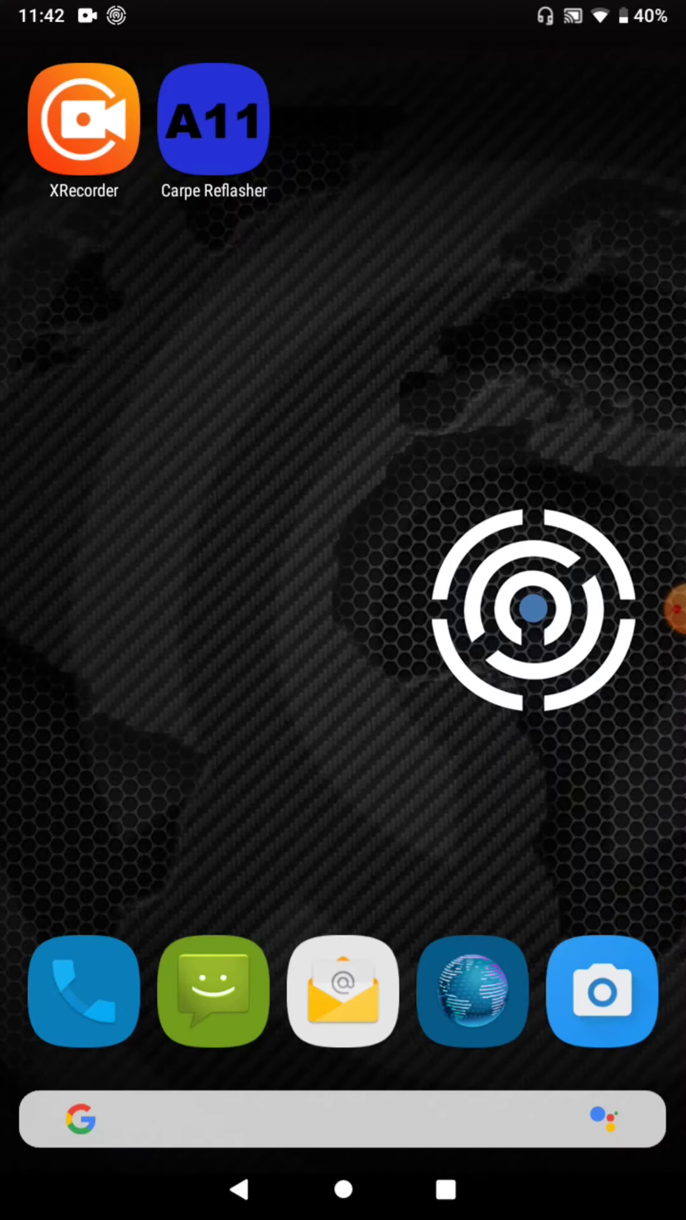
drag(344, 858, 344, 381)
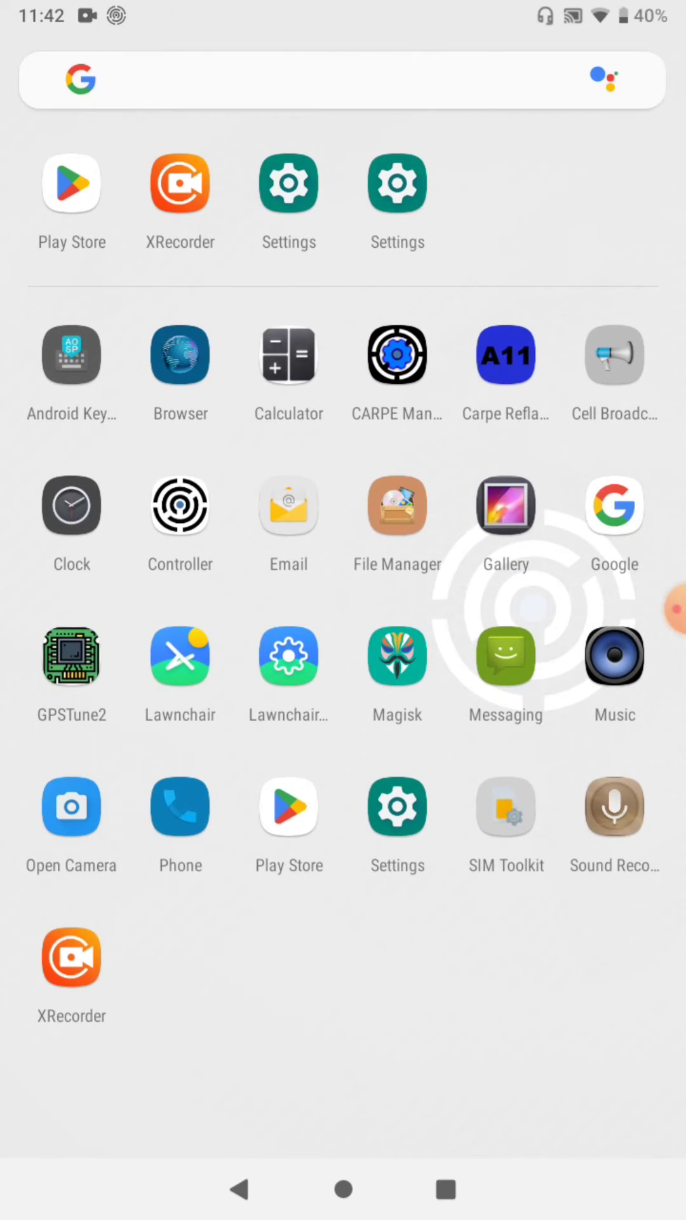
click(398, 656)
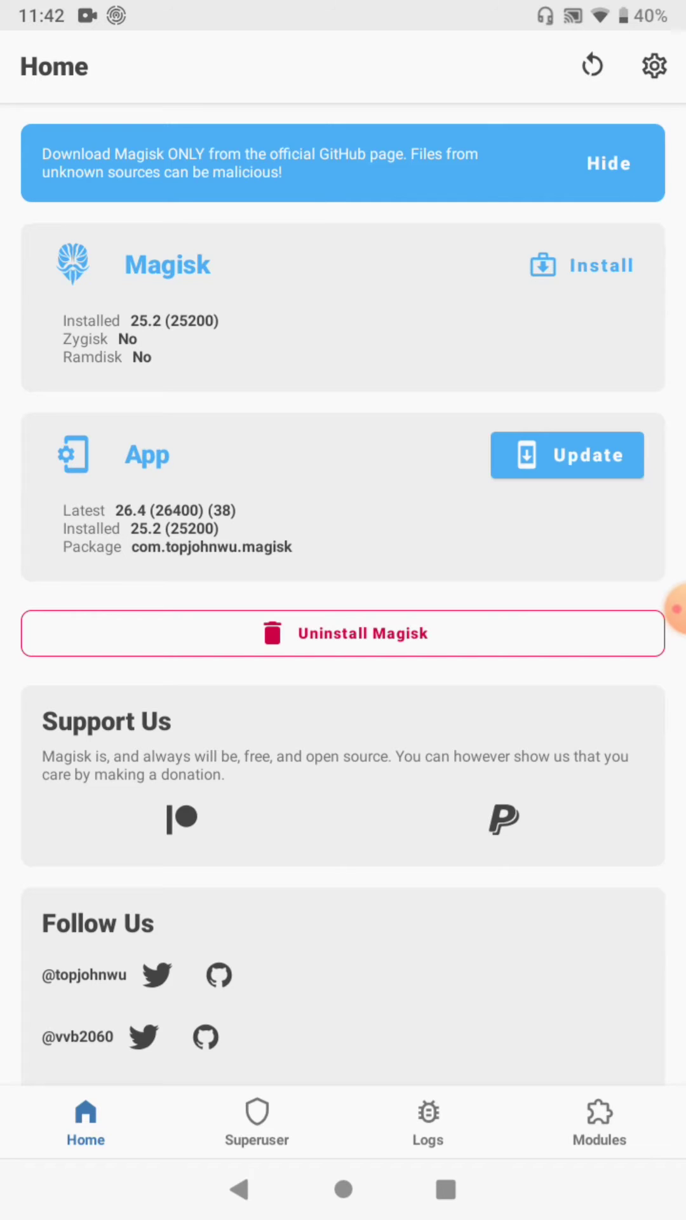
Step: Switch on Carpe Reflasher's Superuser access in Magisk, then relaunch Carpe Reflasher
click(257, 1122)
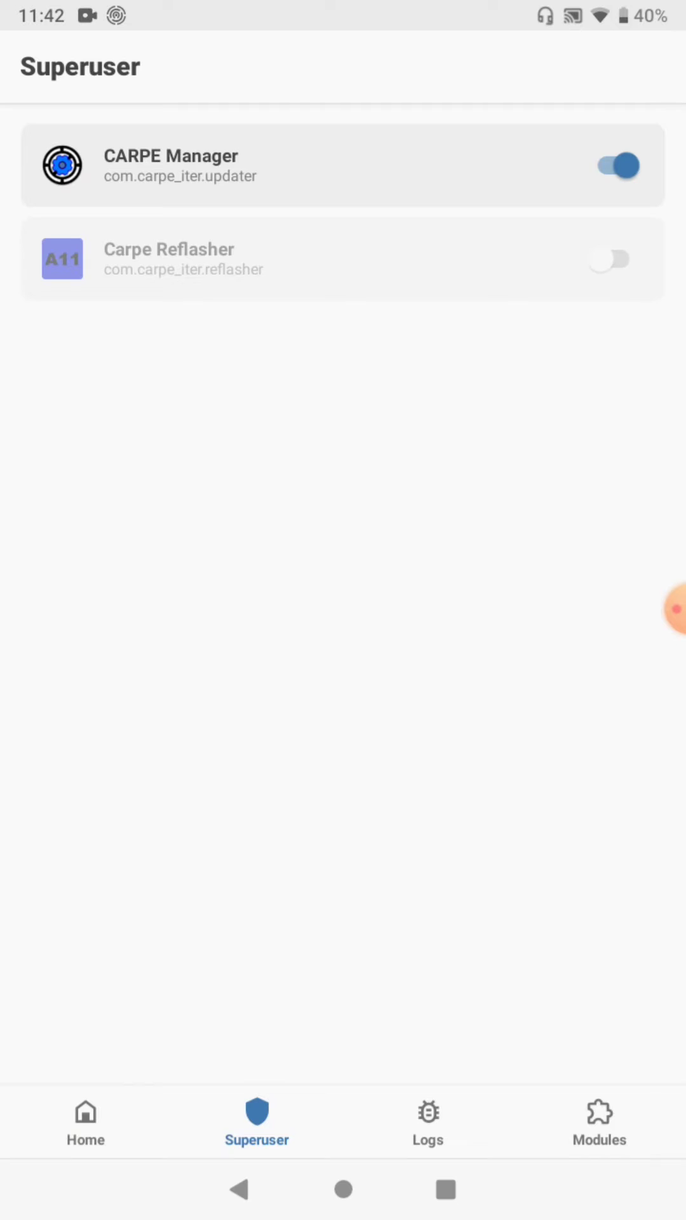
click(616, 260)
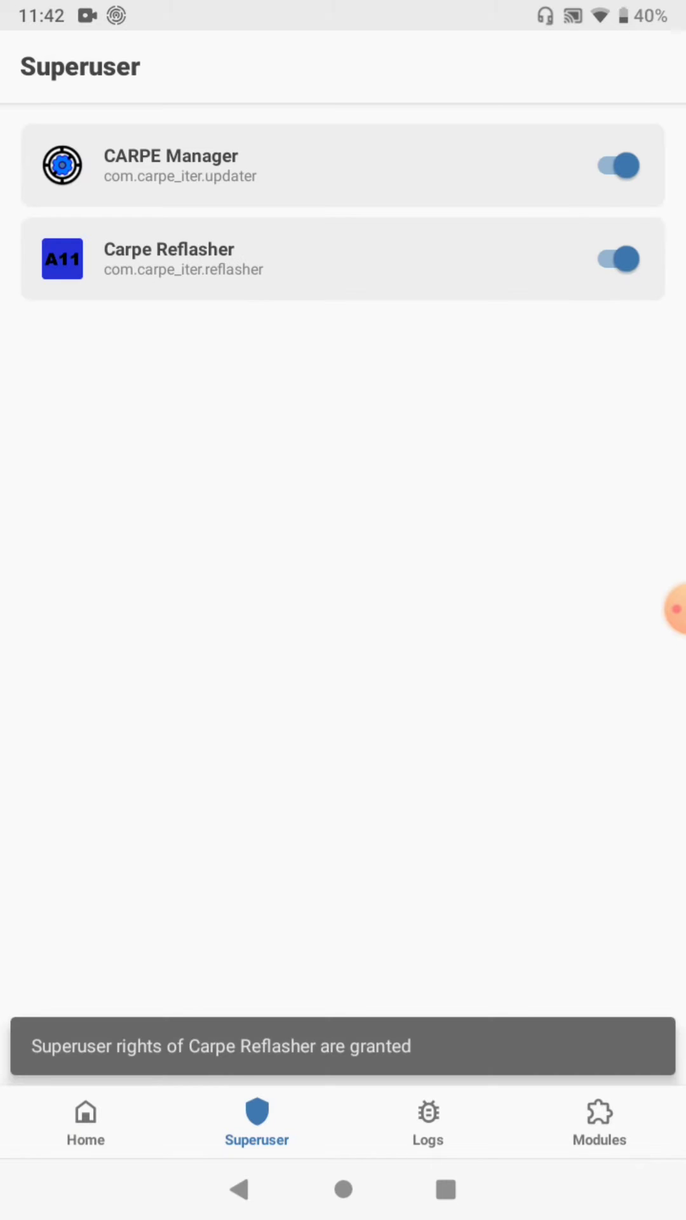
click(343, 1188)
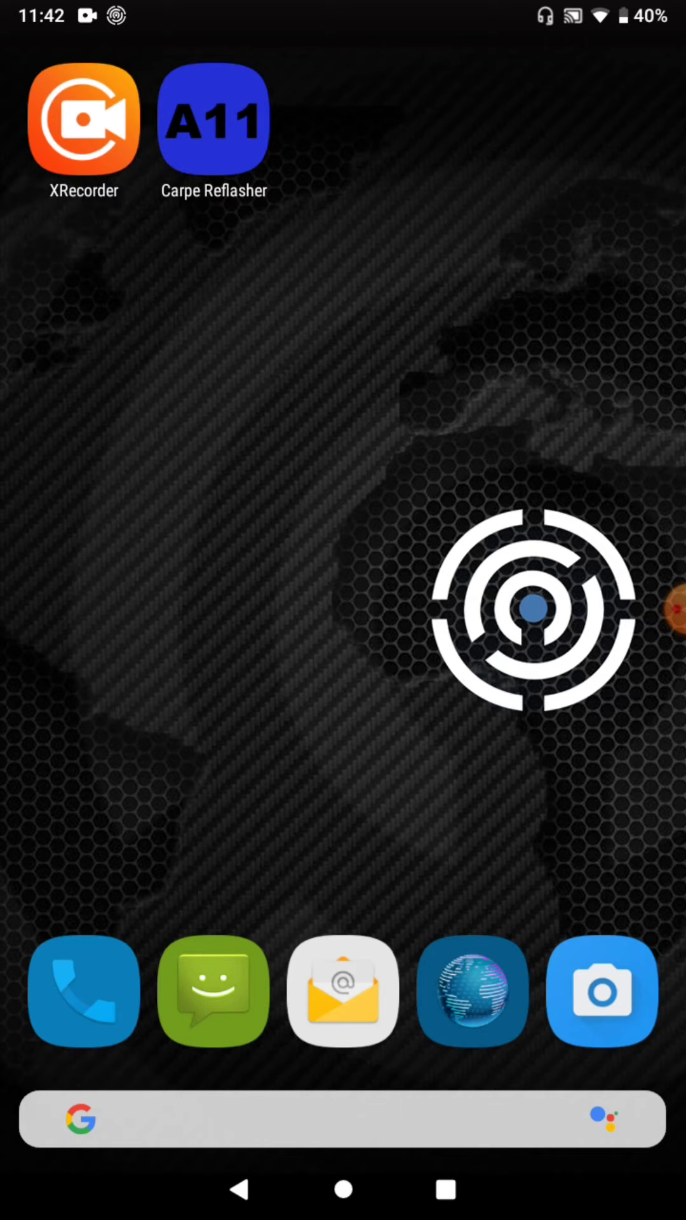
click(214, 119)
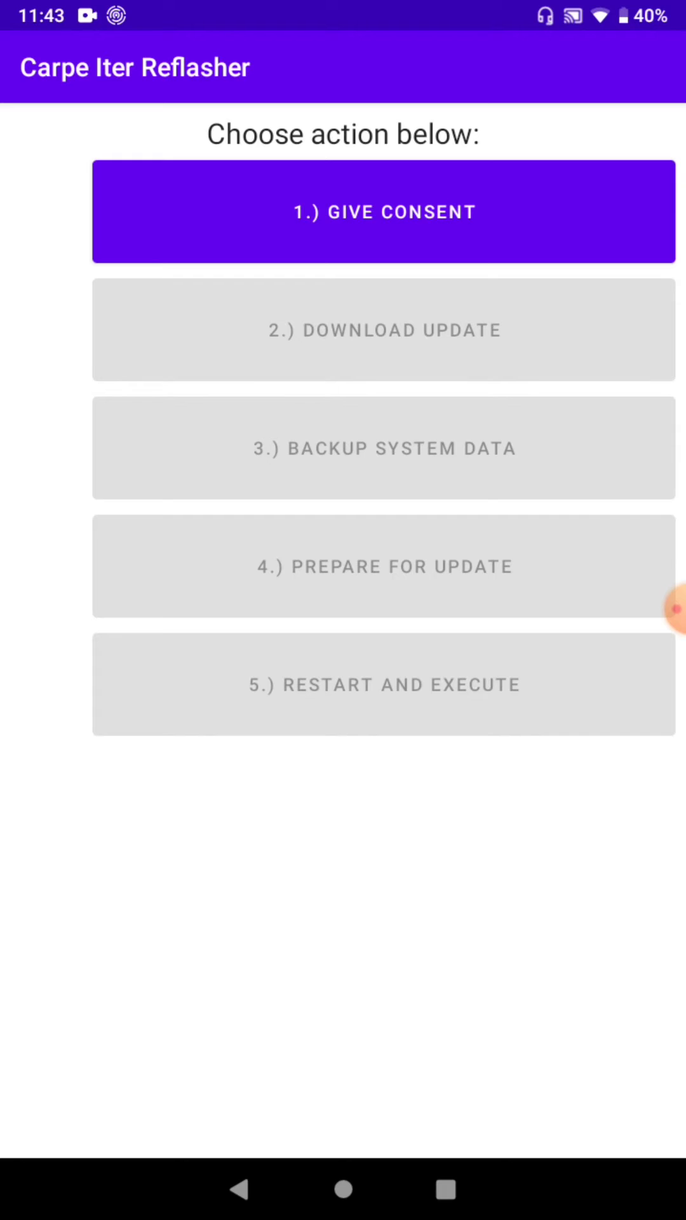
Step: Consent after reviewing the update conditions page, then start the 2154MB update download
click(400, 213)
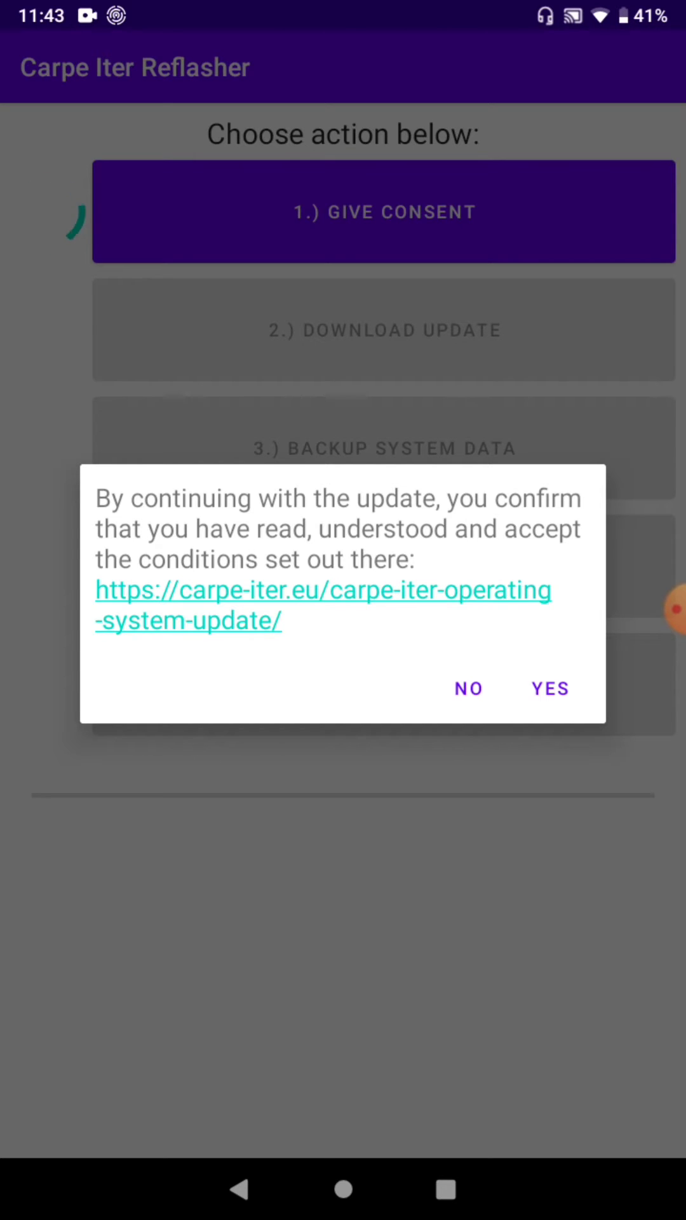
click(323, 592)
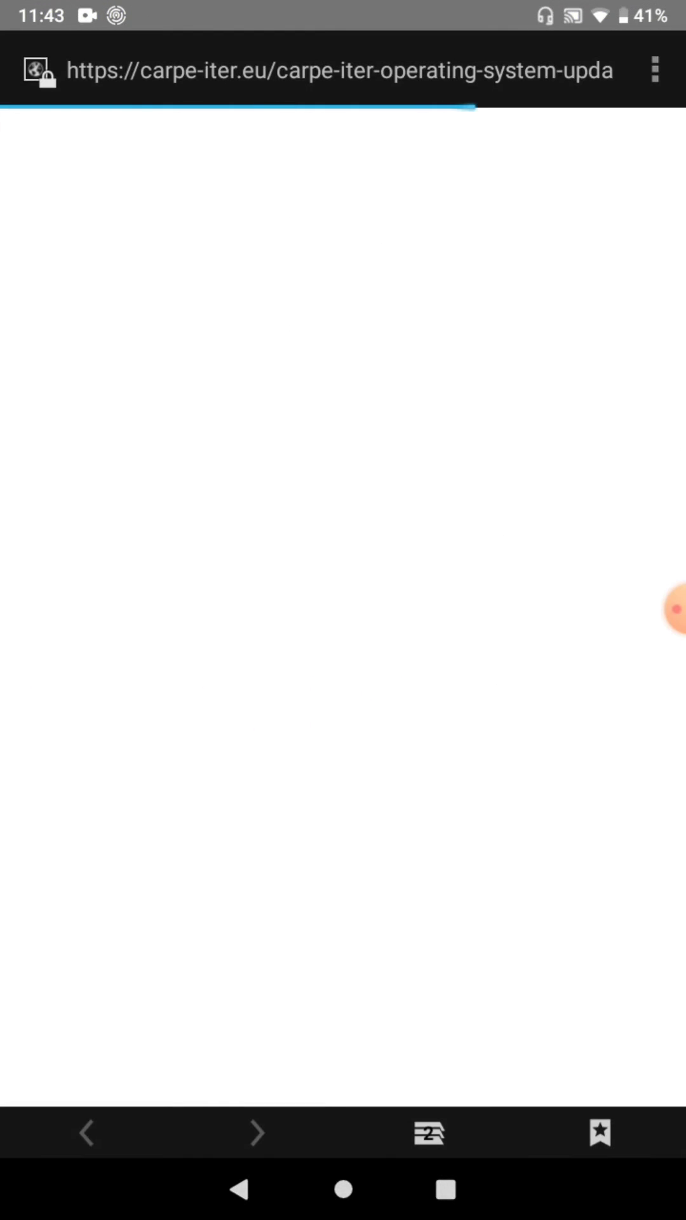
scroll(343, 668, down, 10)
scroll(343, 668, up, 5)
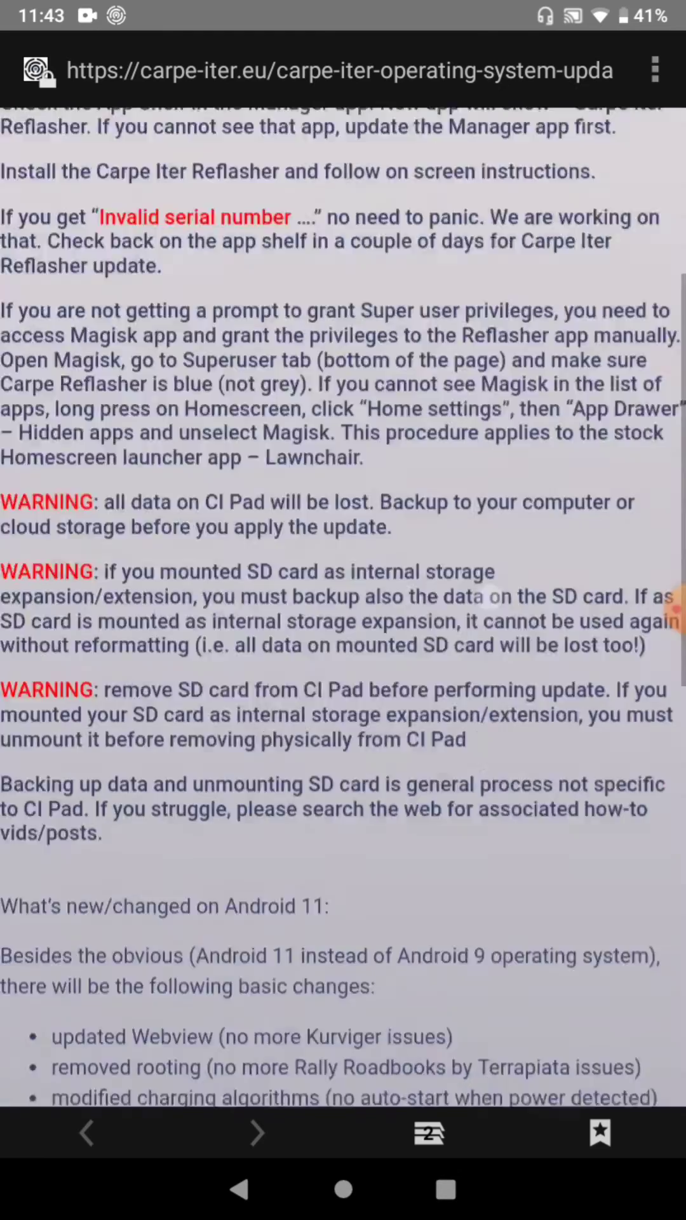
scroll(343, 668, up, 5)
key(alt+Tab)
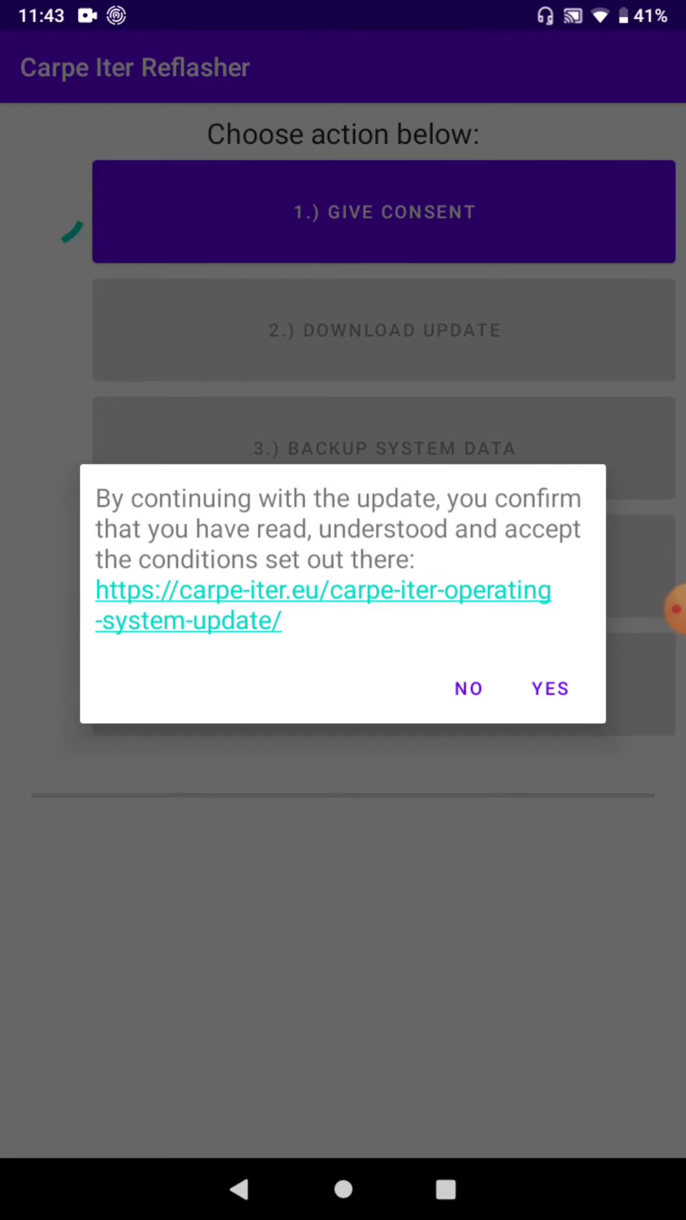
click(550, 689)
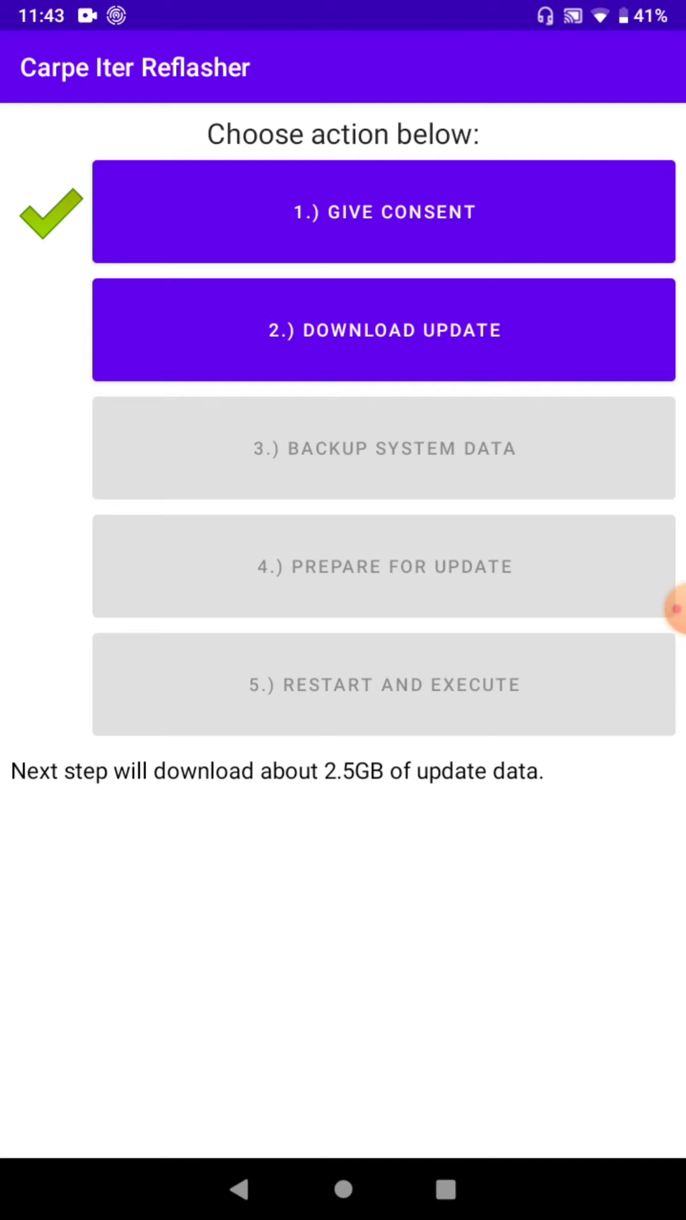
click(384, 329)
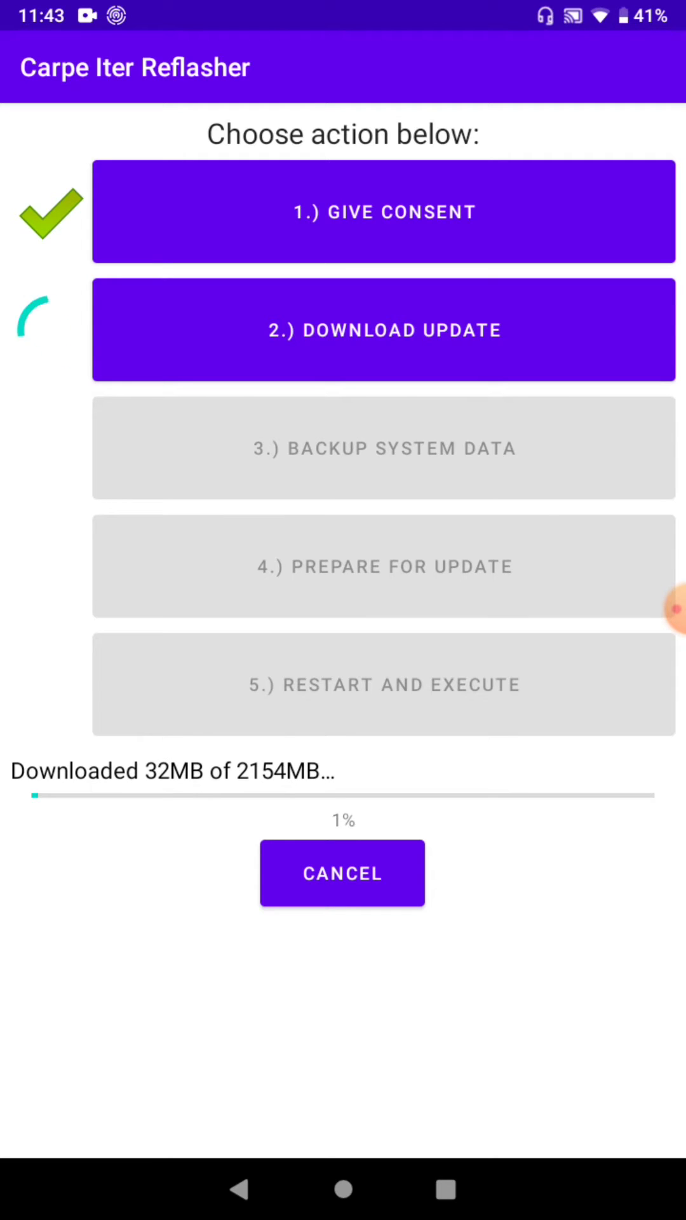
Step: Download the update data, then start backing up the system data
click(675, 610)
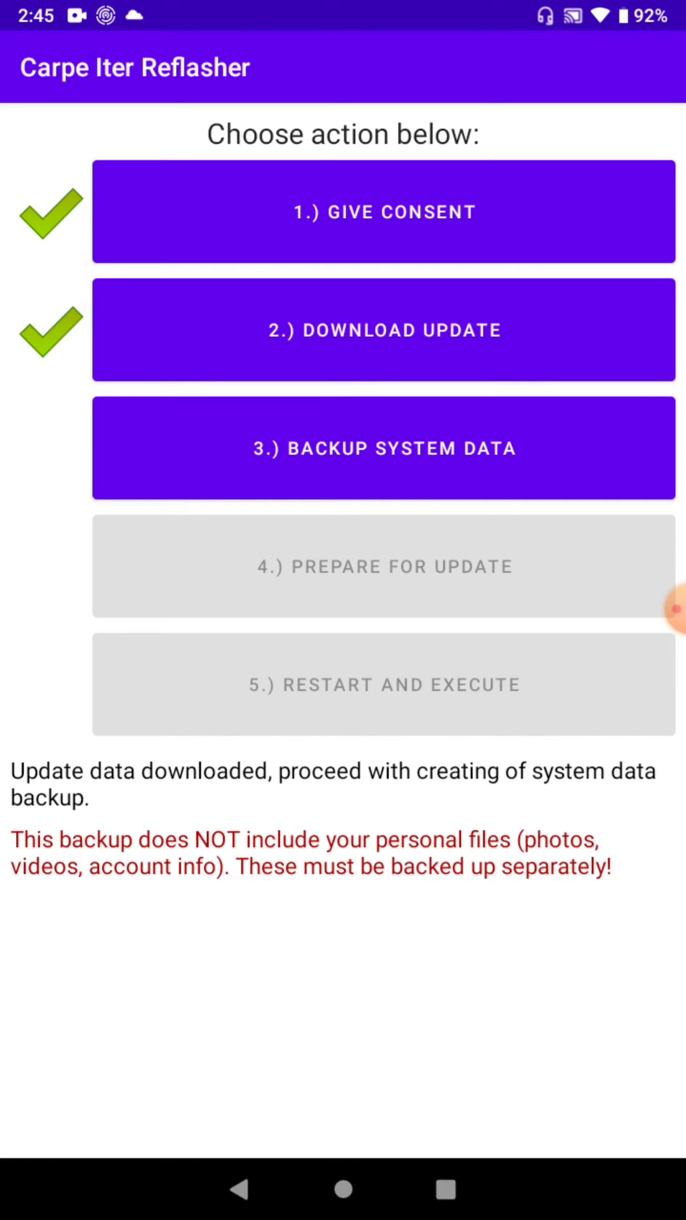
click(384, 449)
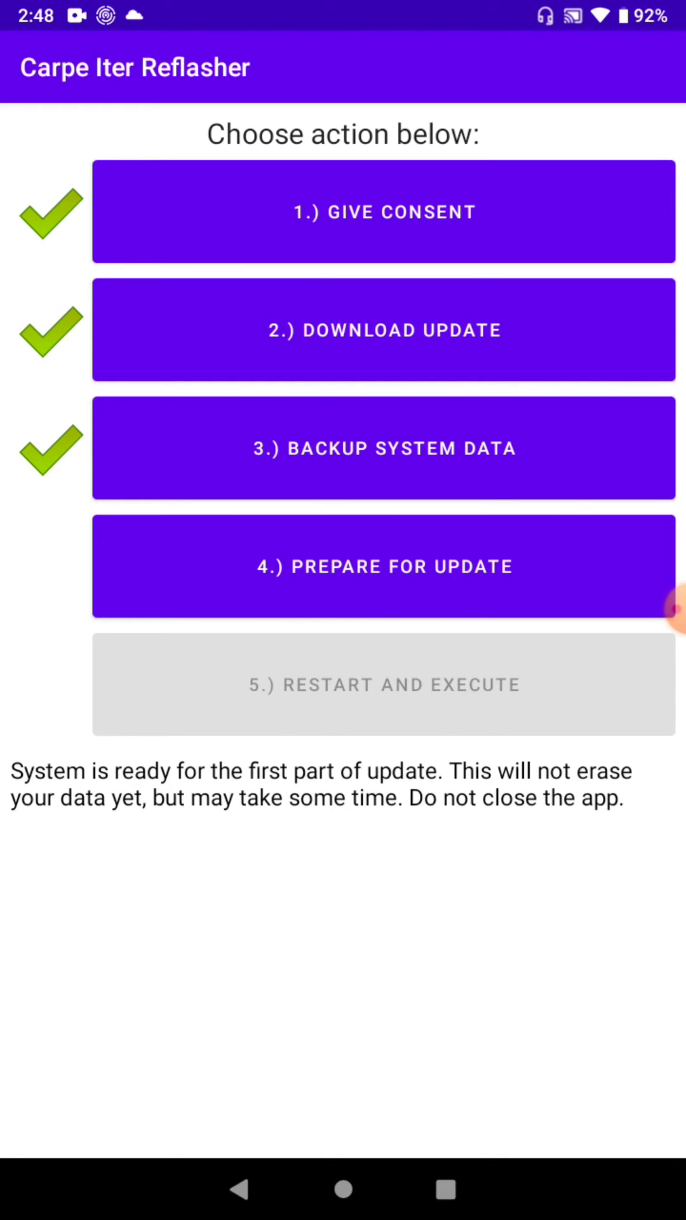
Step: Prepare for update until 'System is ready for reflash', then return to the home screen
click(384, 566)
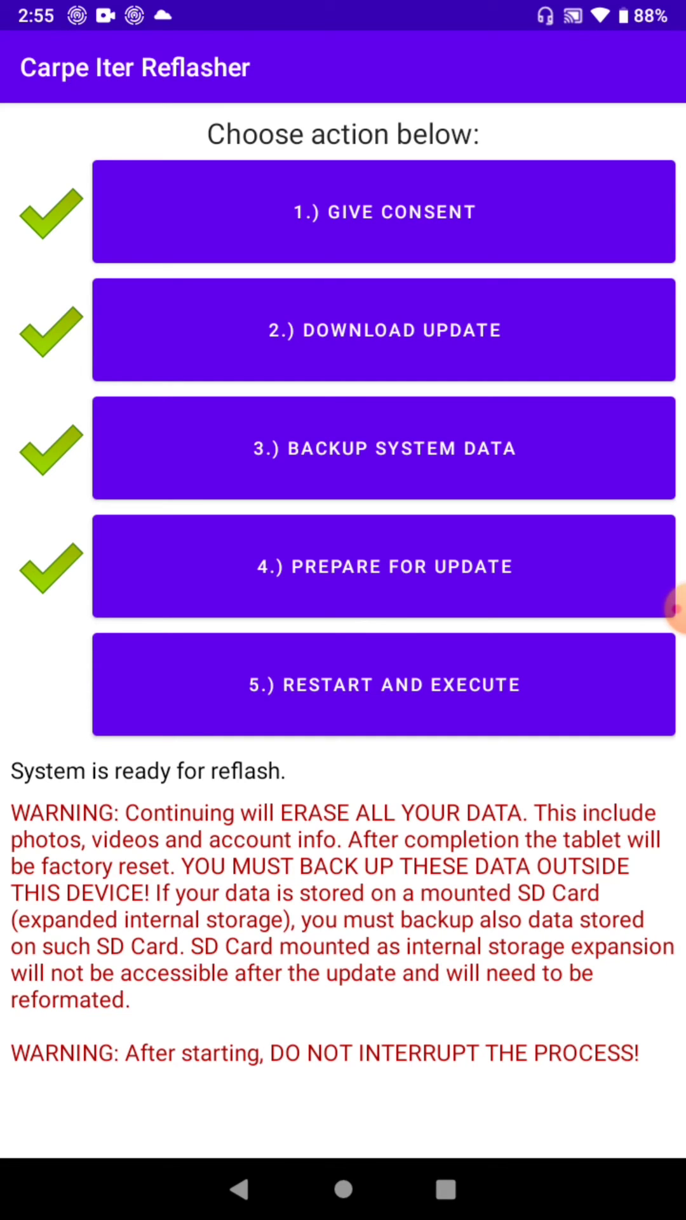
click(344, 1189)
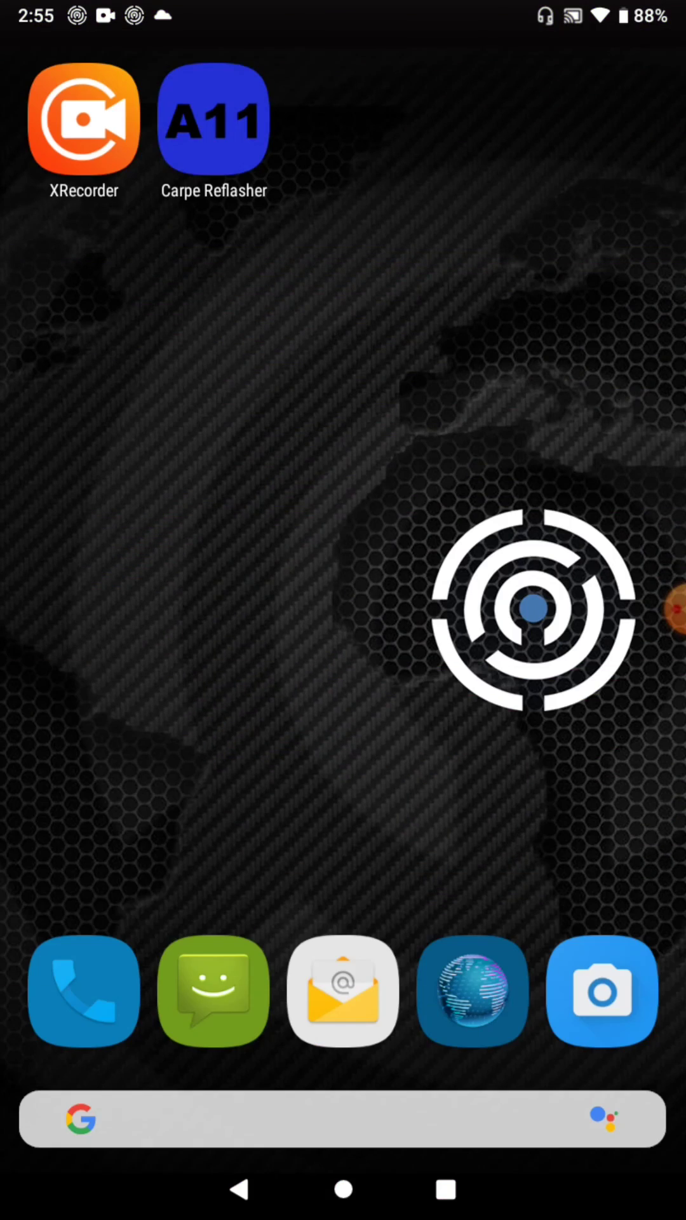
Step: Open and dismiss the app drawer, then launch Carpe Reflasher from the home screen
drag(343, 1048, 343, 477)
key(Escape)
click(215, 119)
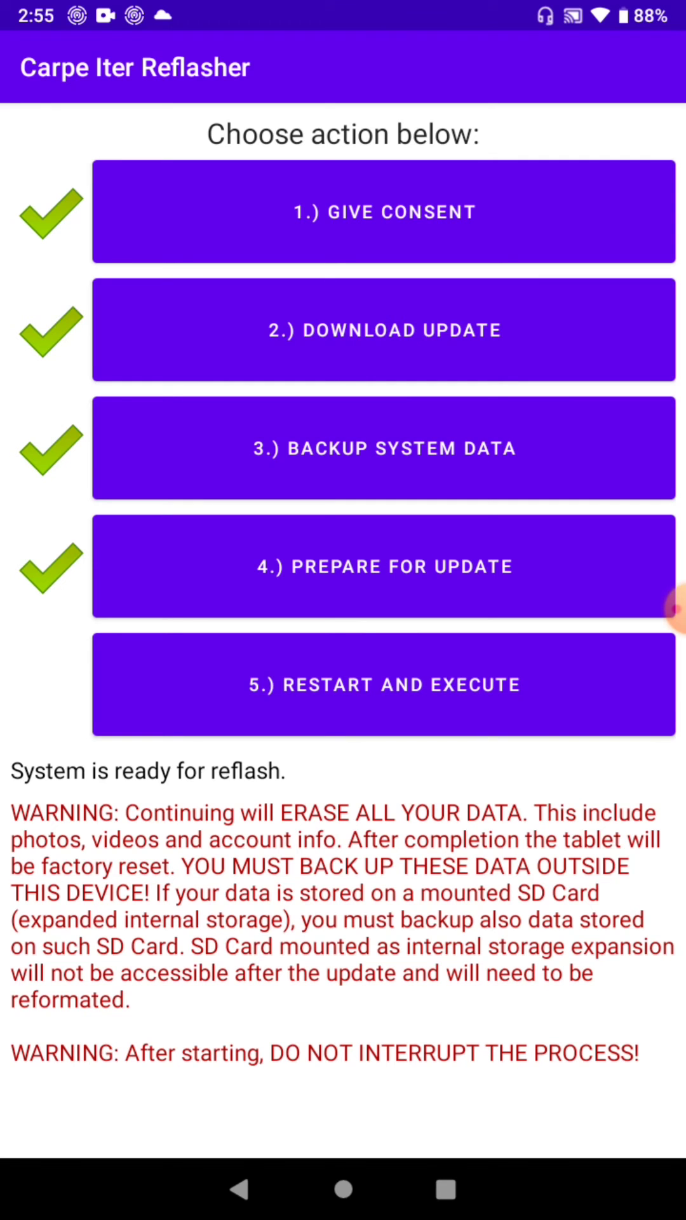
Step: Swipe Carpe Reflasher away in Recents and relaunch it from its home-screen icon
click(343, 1189)
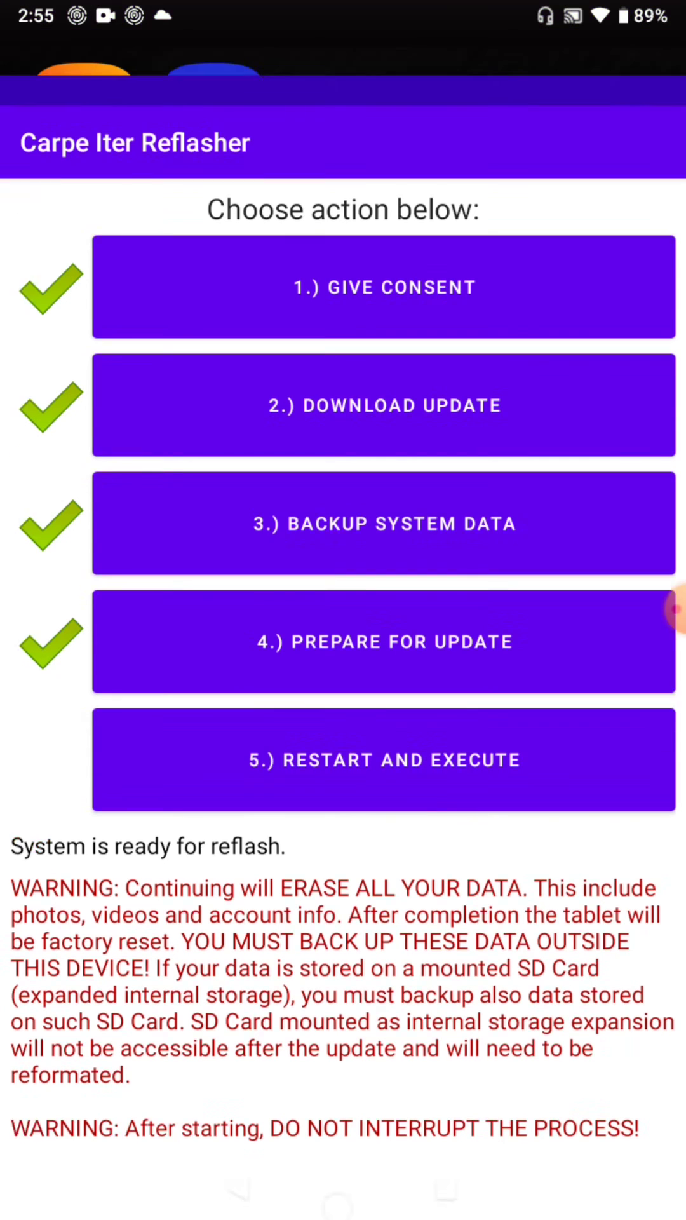
click(445, 1189)
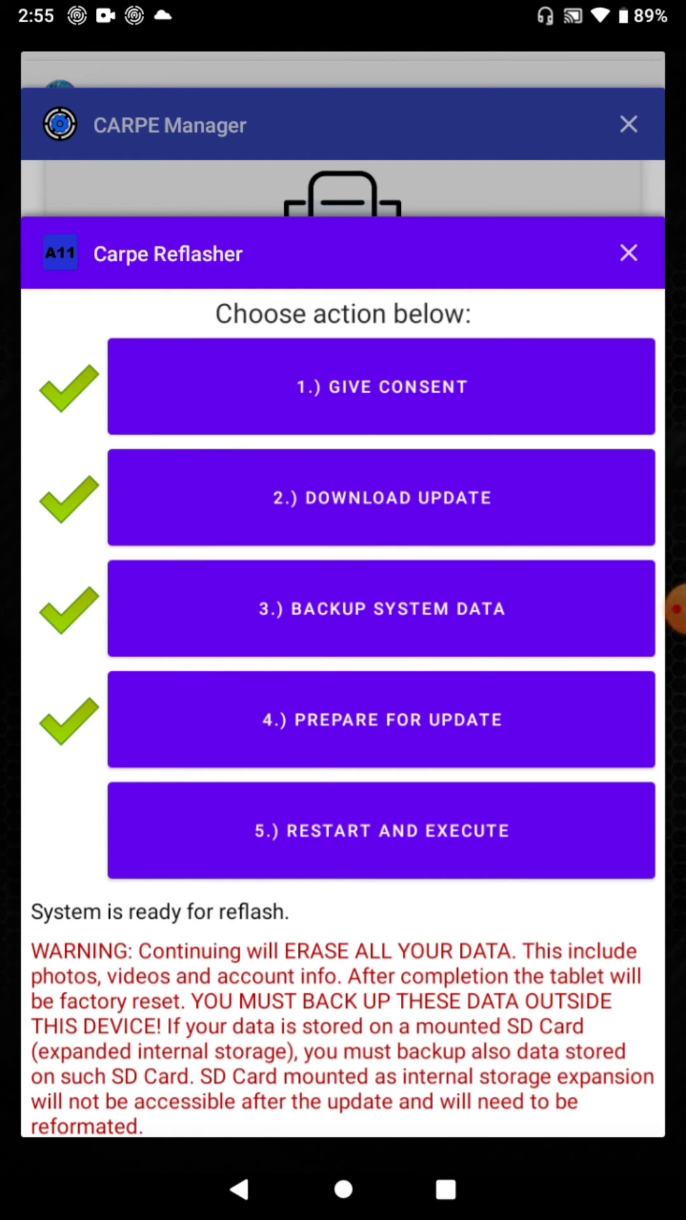
drag(343, 667, 343, 143)
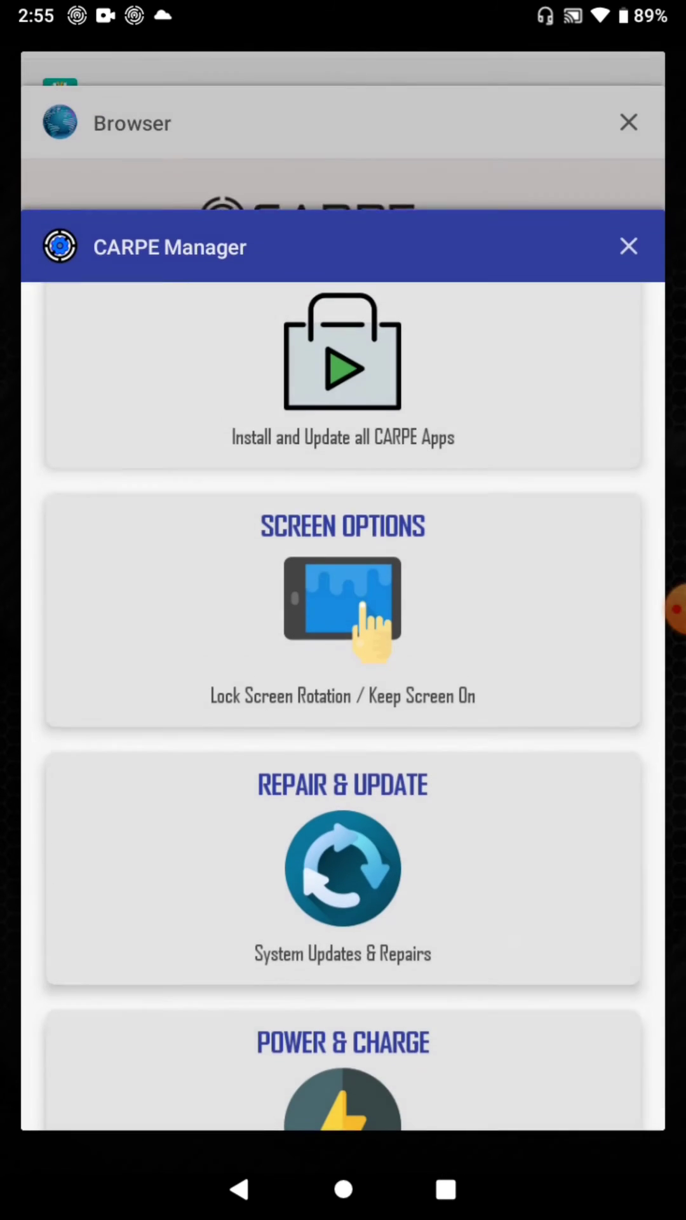
click(343, 1189)
click(214, 120)
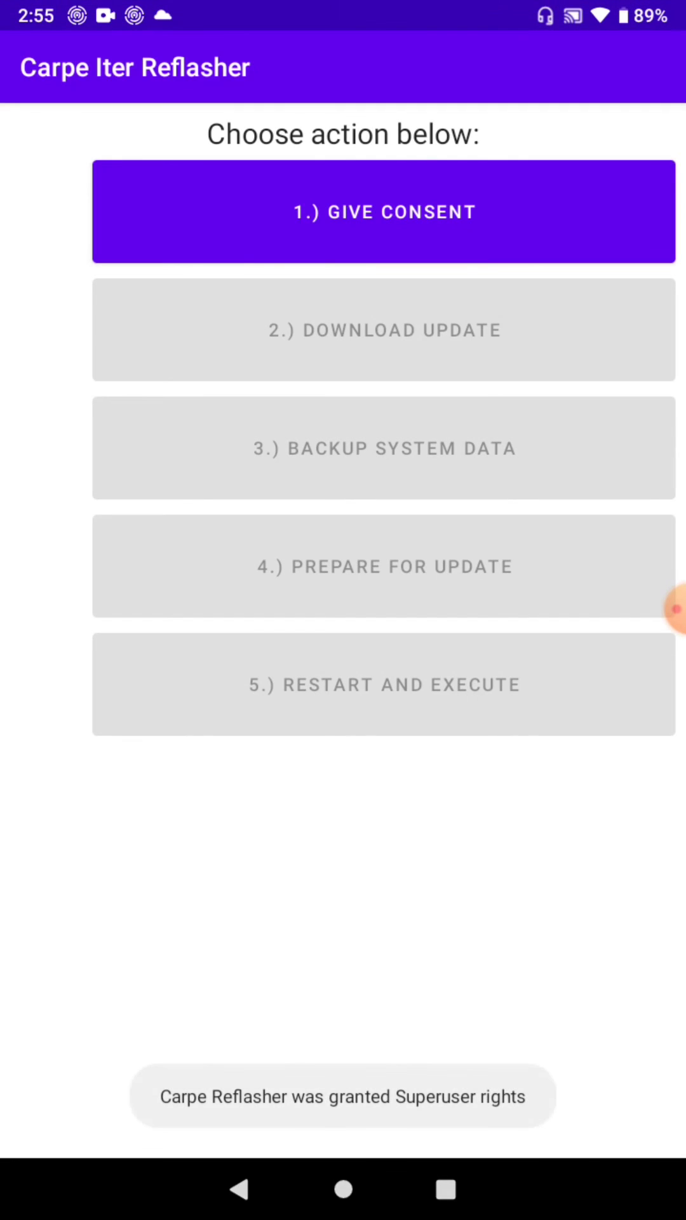
Step: Give consent again and accept the update conditions with YES
click(464, 212)
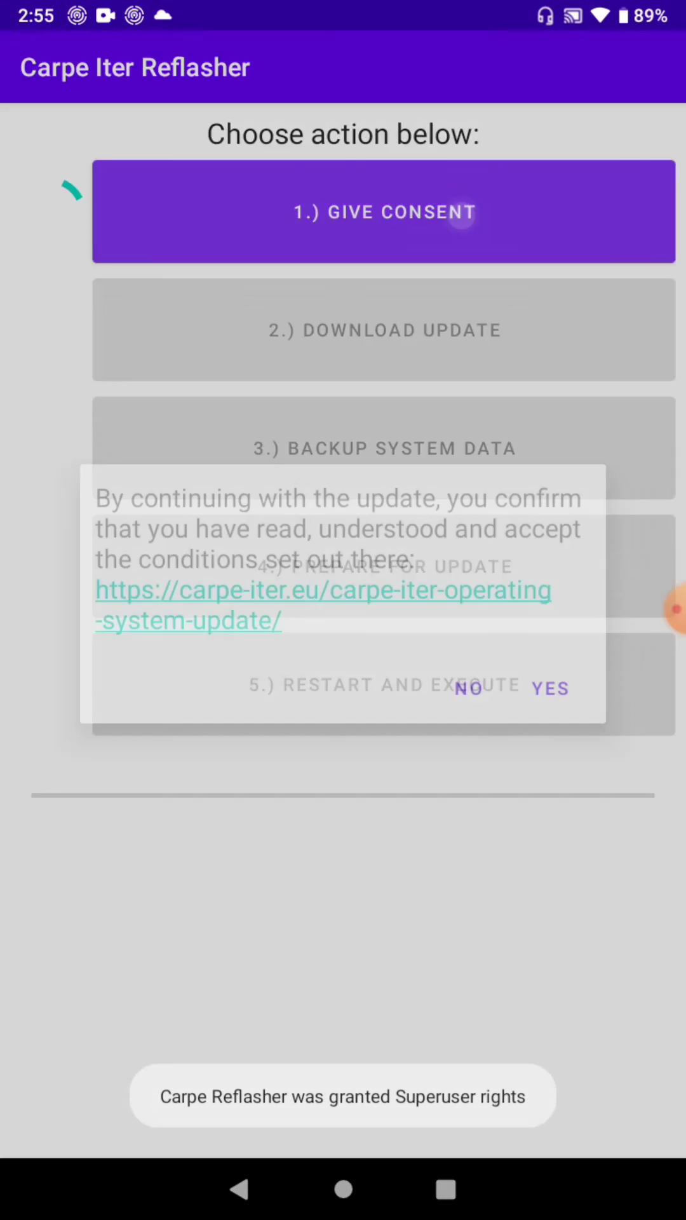
click(550, 688)
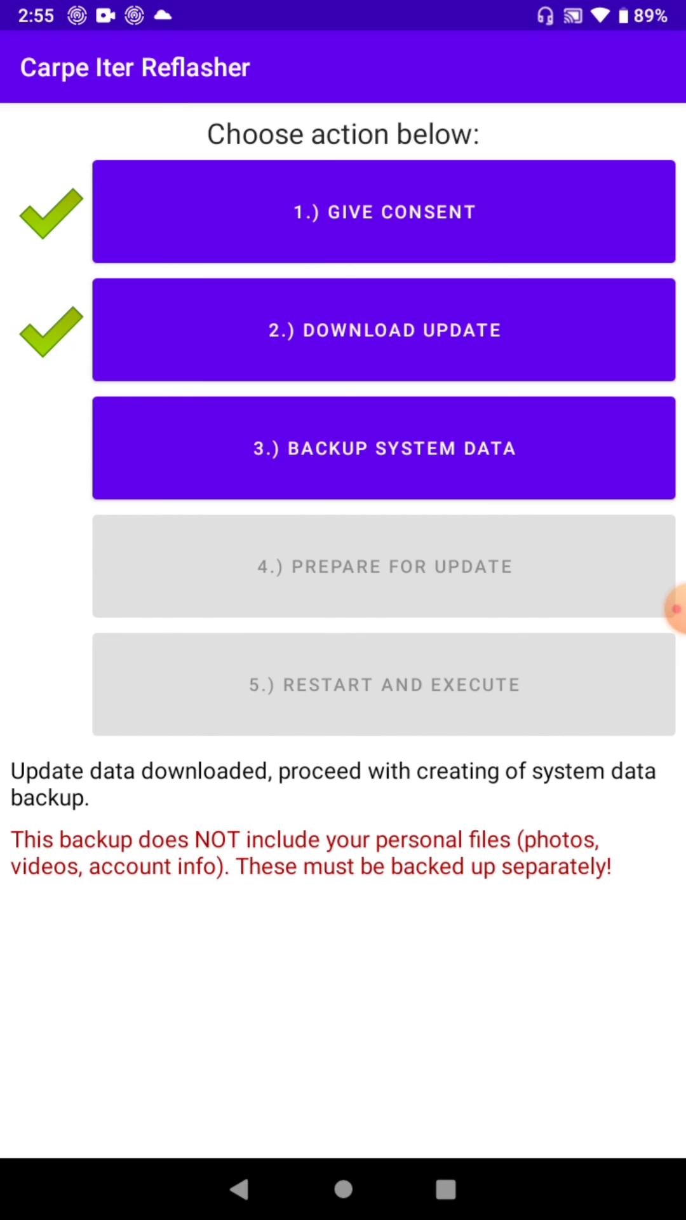
Step: Back up the system data again, then return to the Lawnchair home screen
click(384, 448)
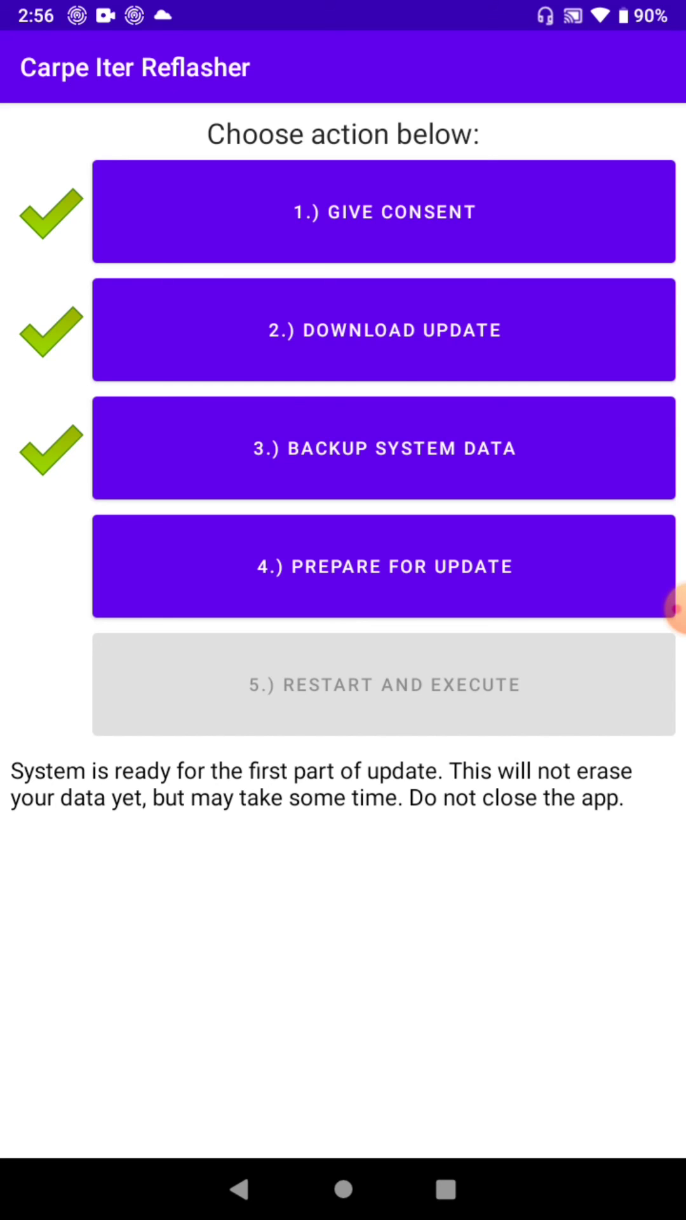
click(535, 872)
click(344, 1189)
mouse_move(344, 953)
mouse_down()
mouse_move(343, 381)
mouse_move(344, 953)
mouse_up()
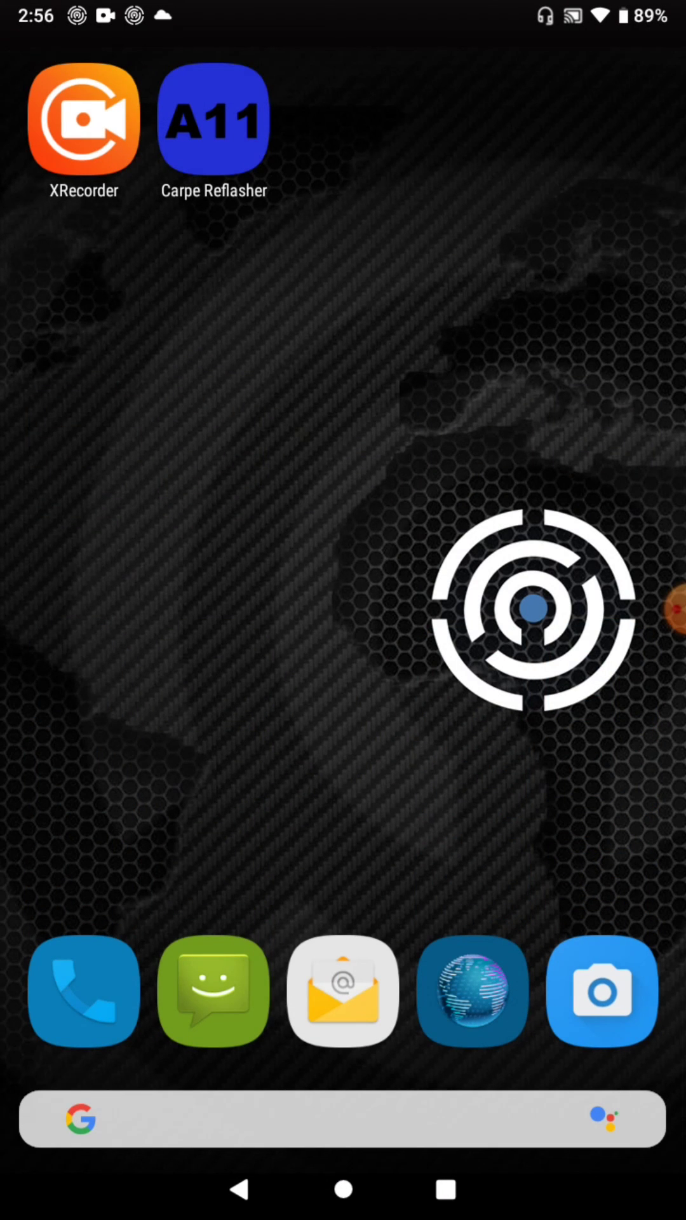